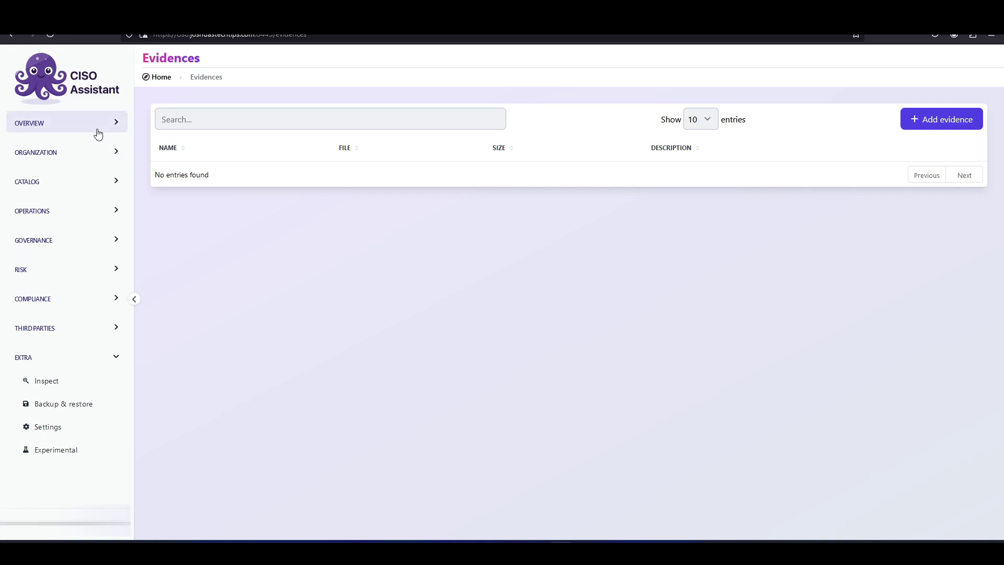
Review the Analytics overview, going through its Governance, Risk, Compliance, Composer and Summary views
click(95, 128)
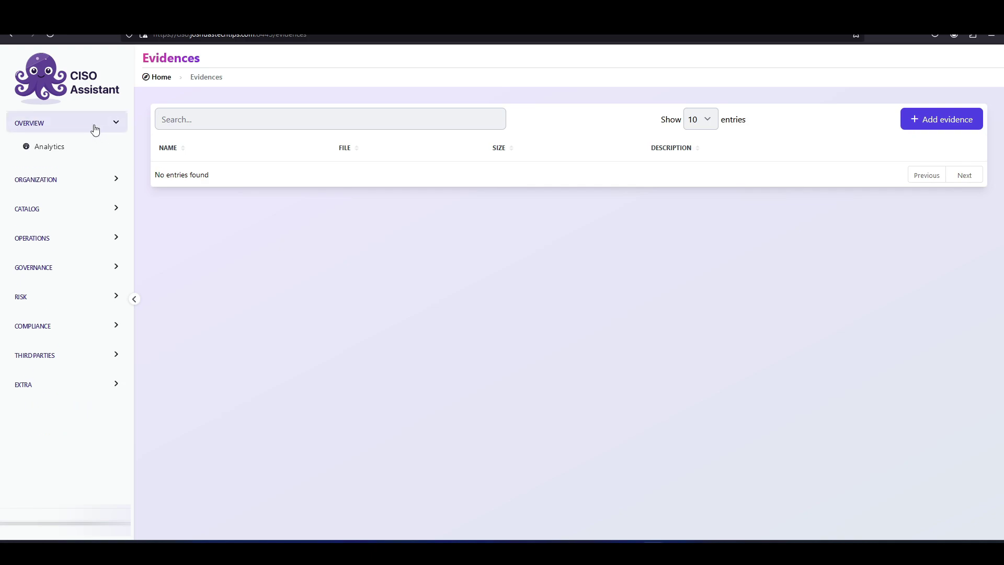
click(49, 150)
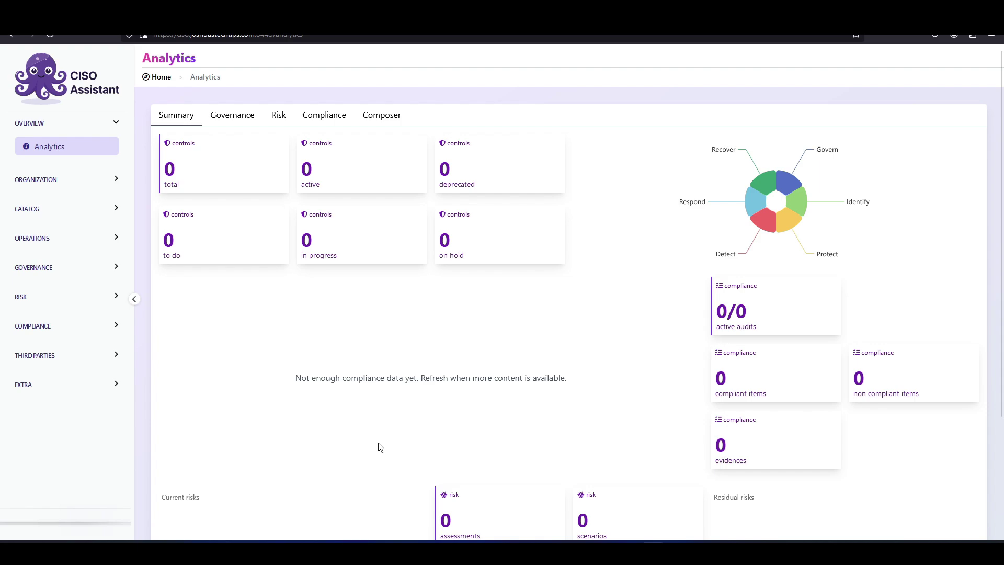
click(233, 115)
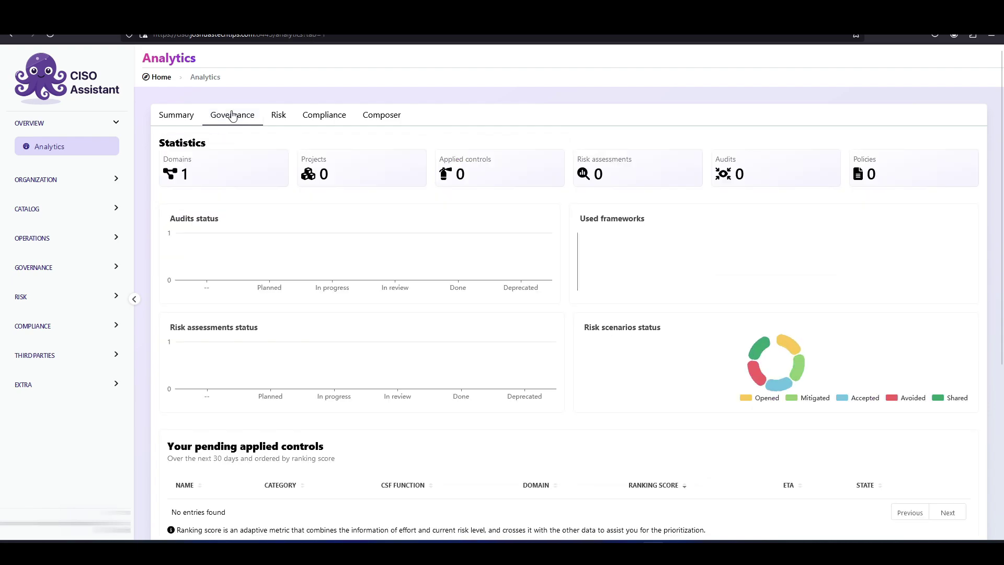
click(277, 120)
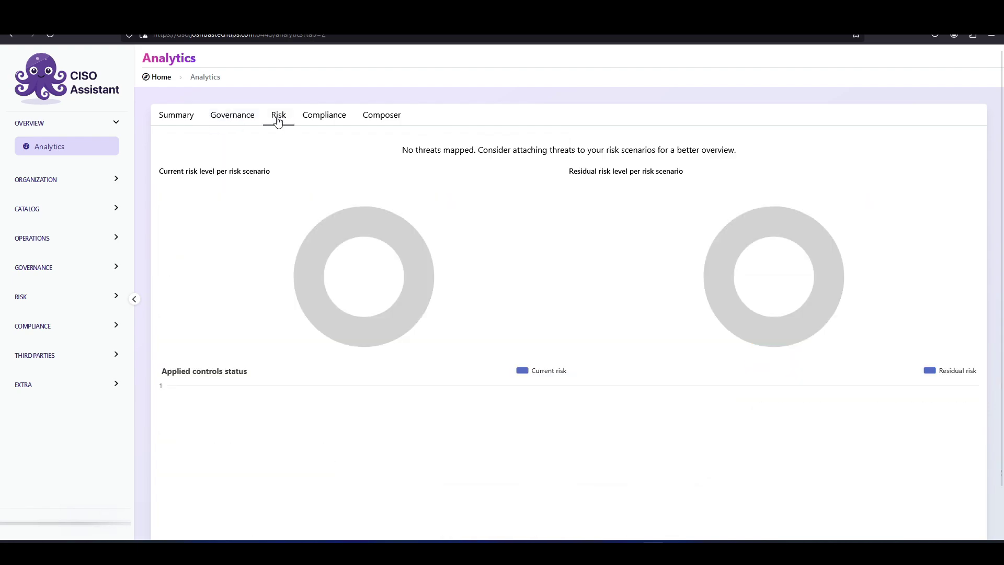
click(308, 118)
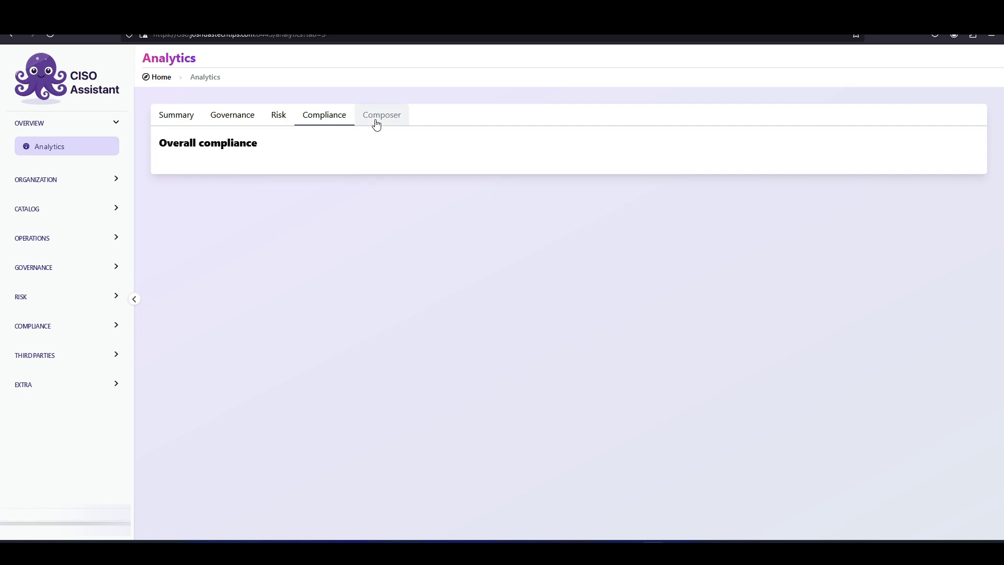
click(375, 123)
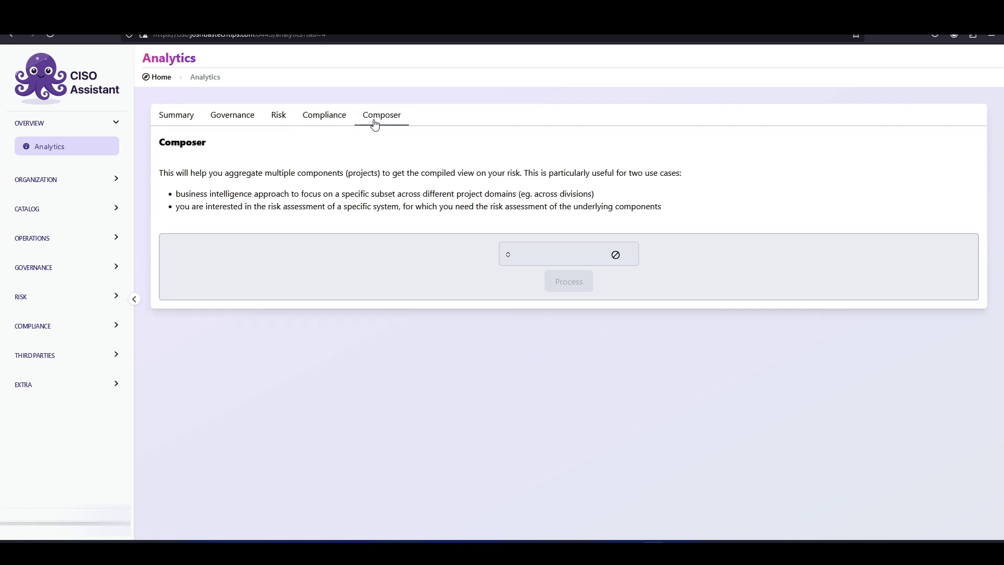
click(230, 124)
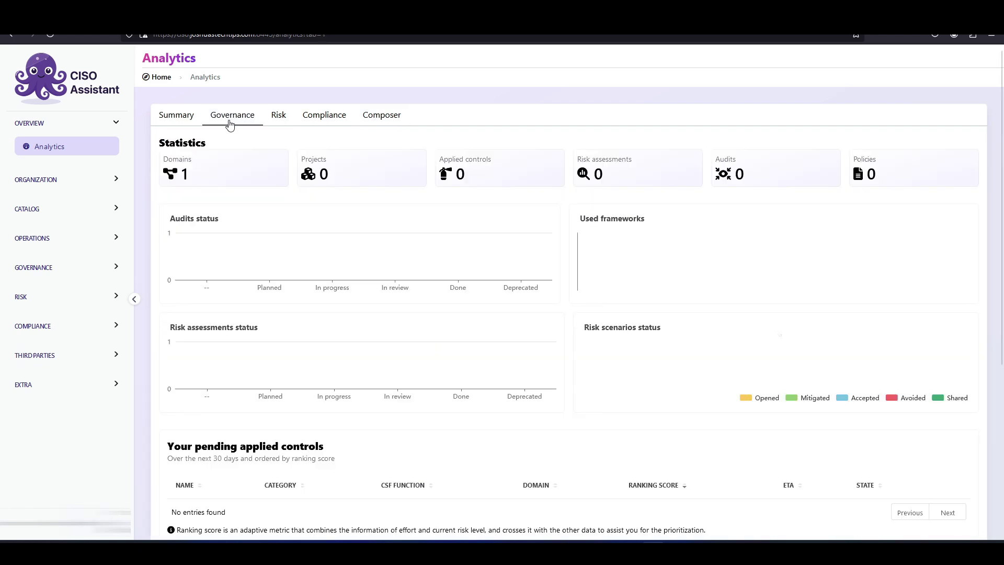
click(176, 117)
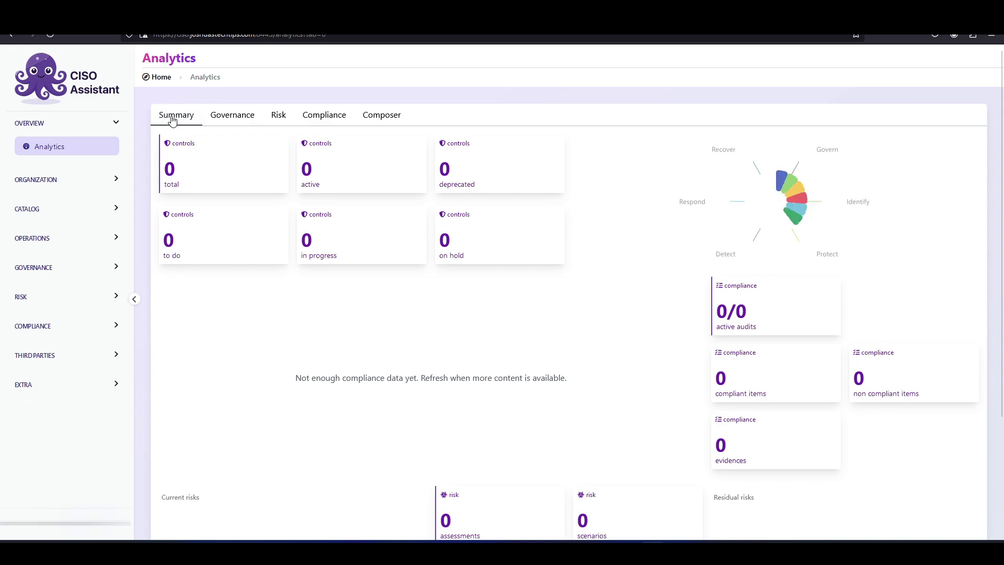
Look through the organization's domains, projects, users, user groups and assets
click(95, 180)
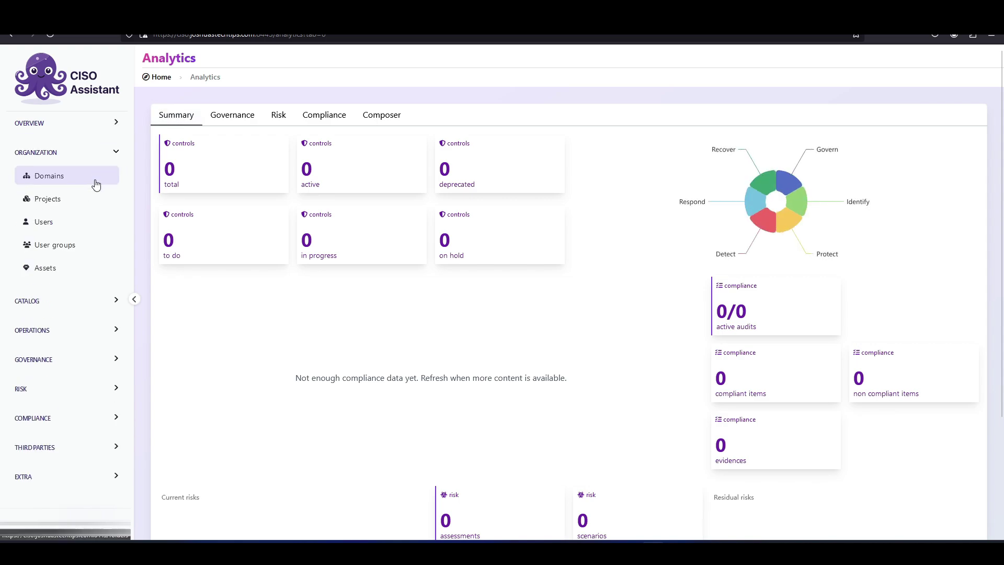
click(44, 176)
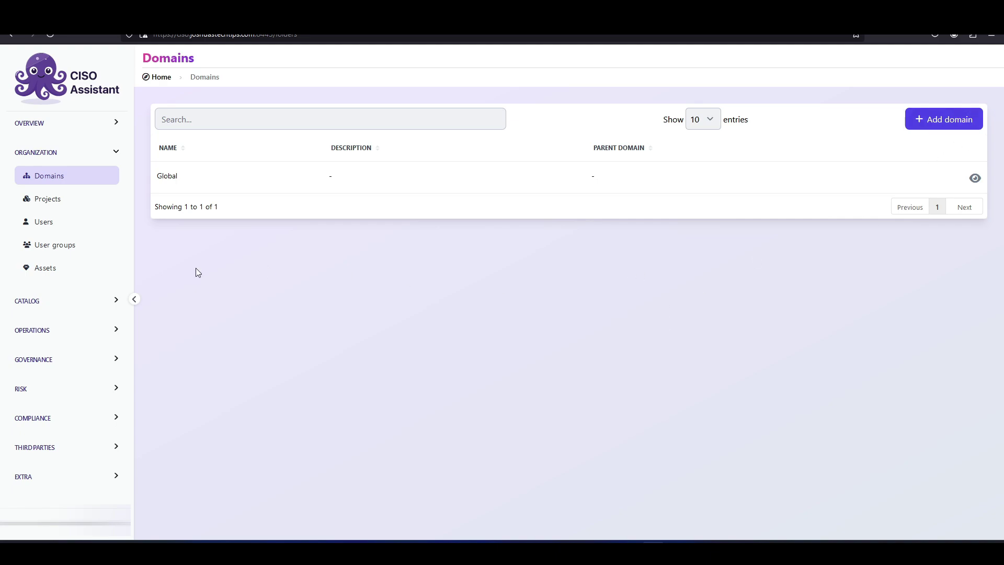
click(59, 207)
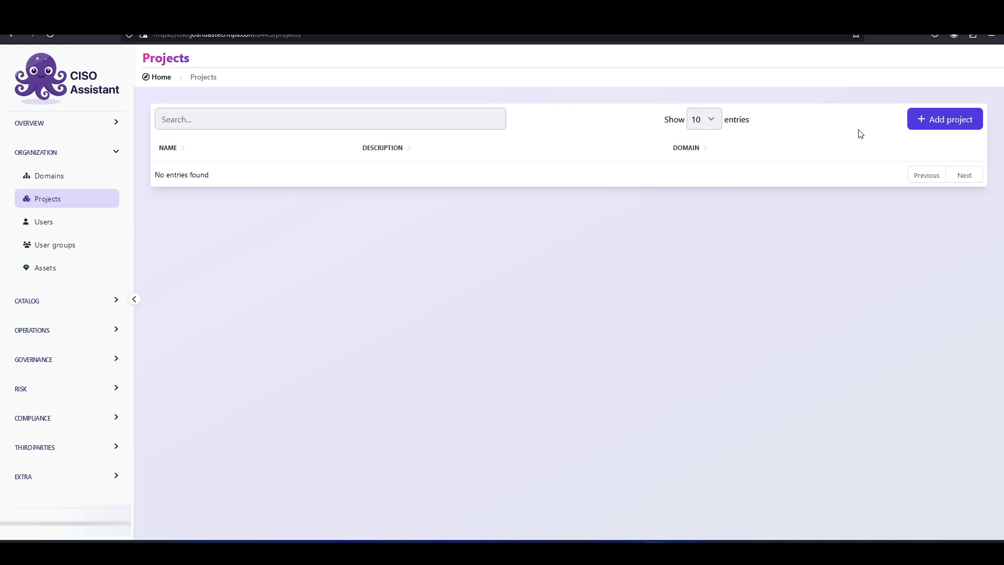
click(50, 228)
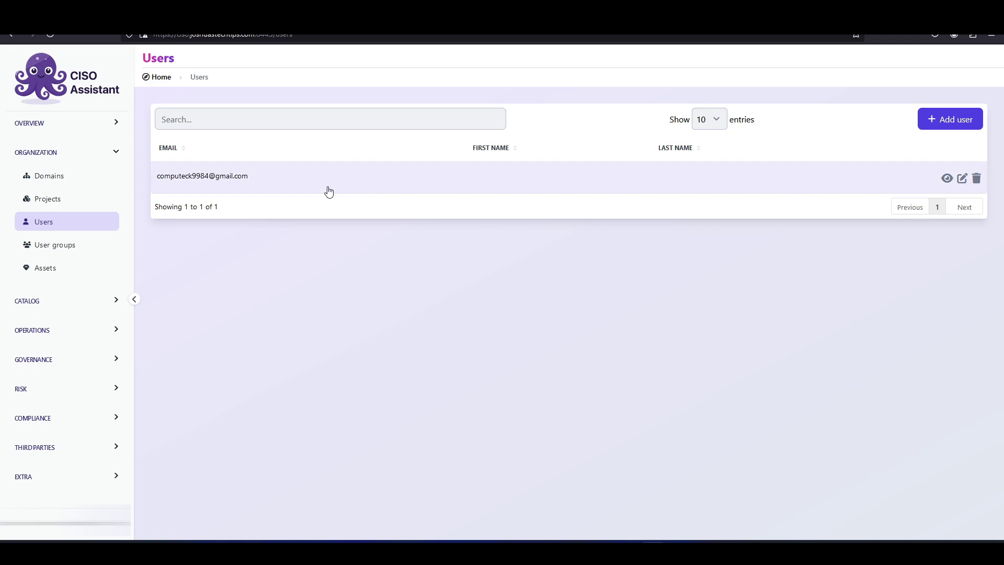
click(53, 245)
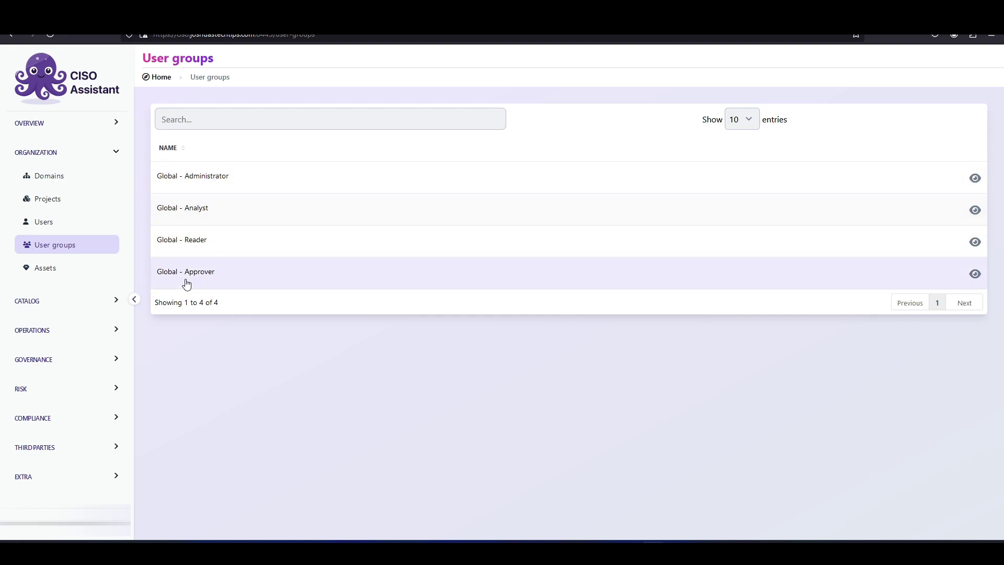
click(81, 271)
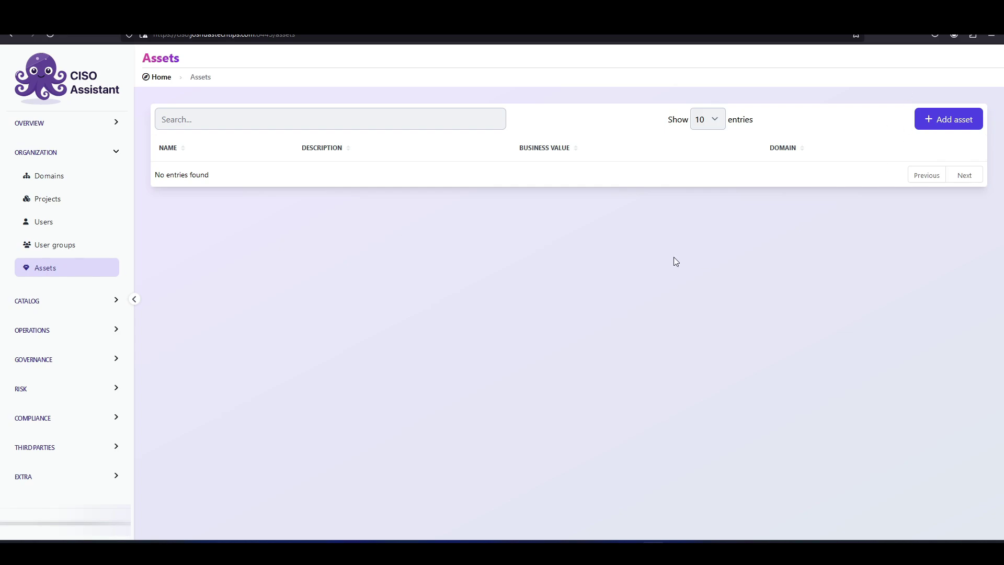
View the catalog's frameworks and browse the libraries available for framework import
click(60, 306)
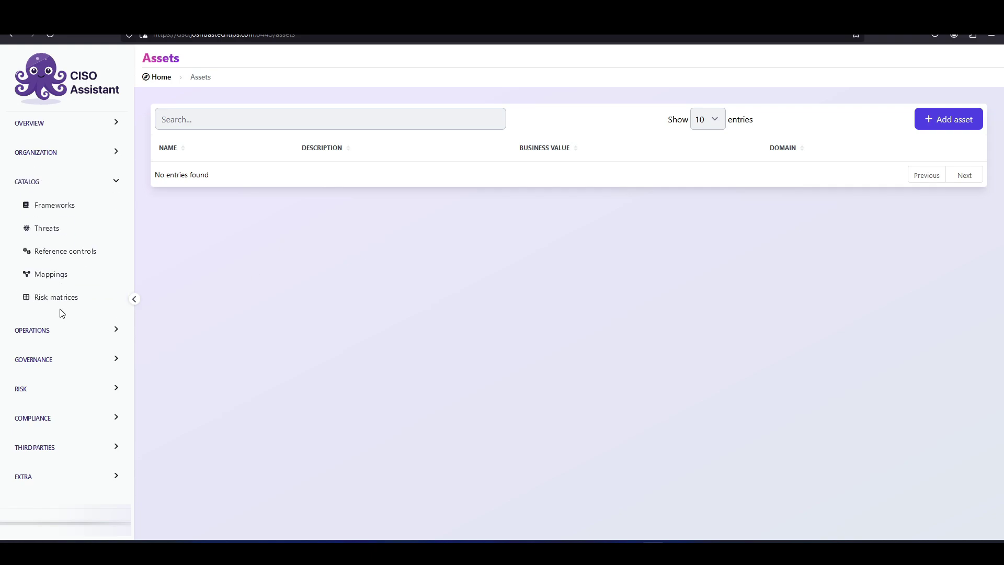
click(80, 212)
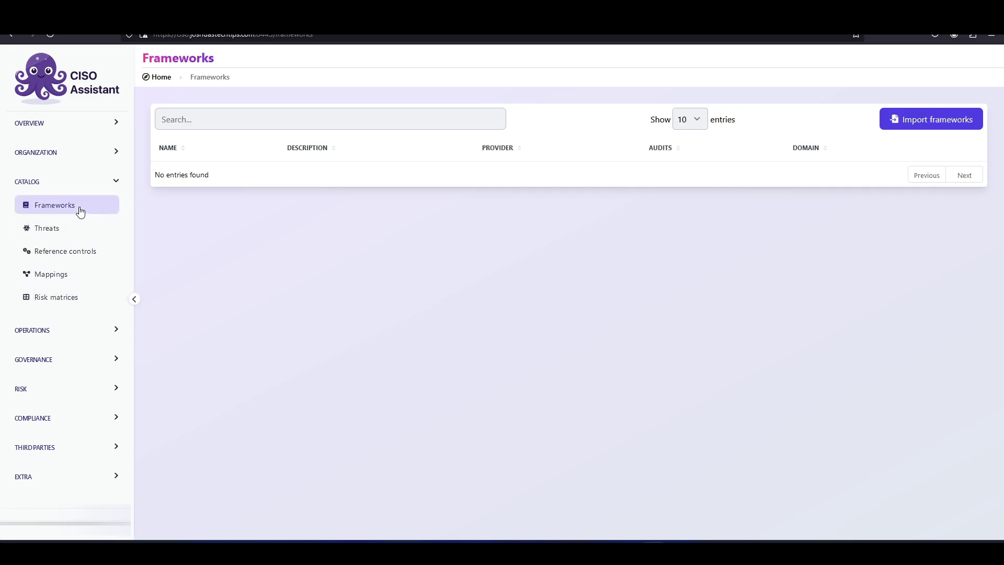
click(947, 117)
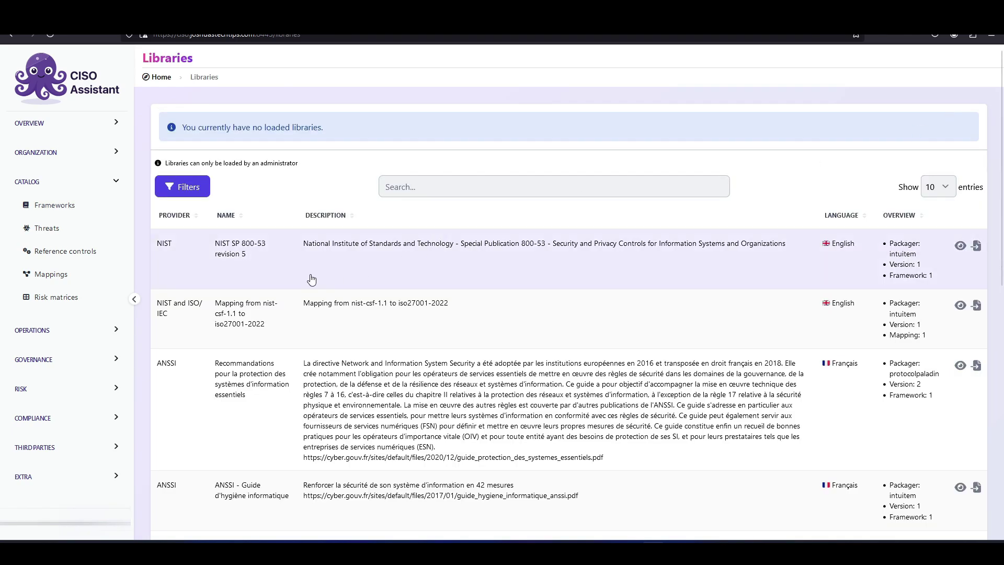
scroll(281, 255, down, 5)
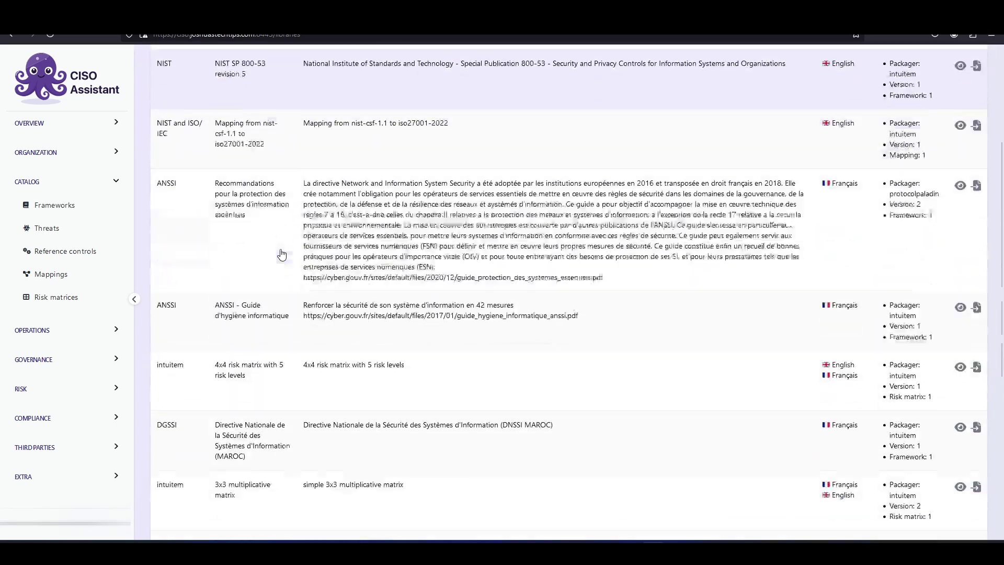
scroll(281, 254, up, 5)
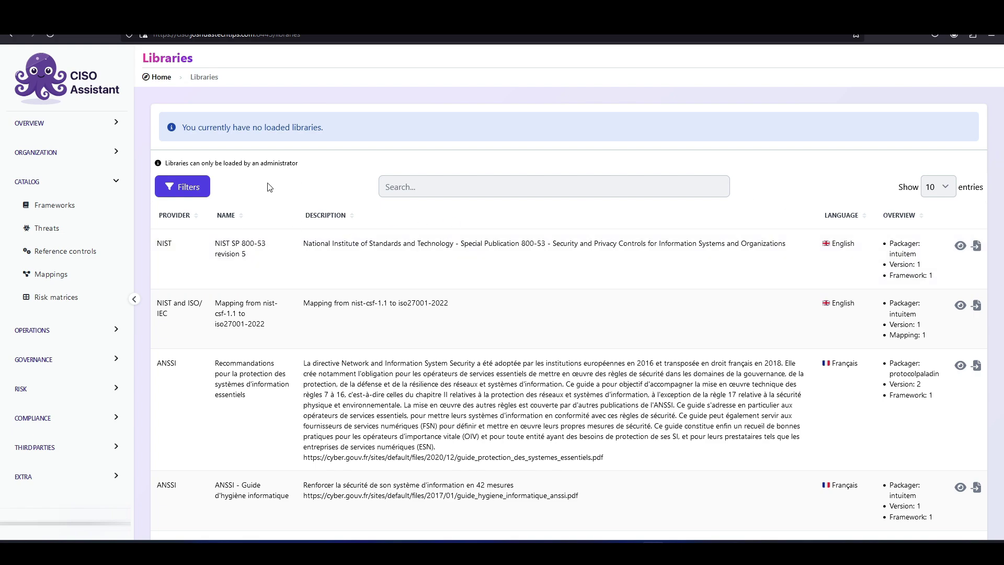
Look at the catalog's threats and the fields of a new threat entry, closing it without saving
click(36, 230)
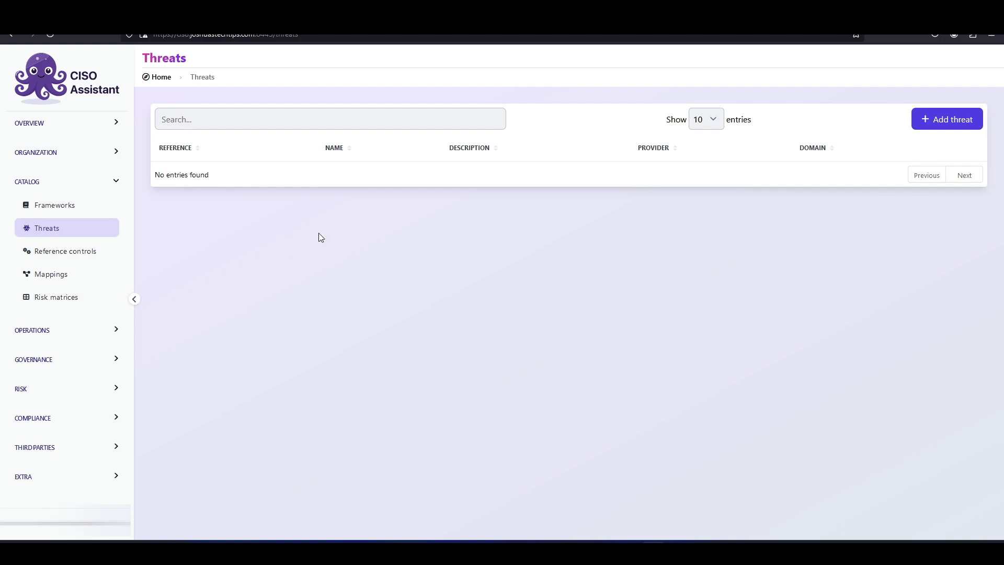
click(939, 119)
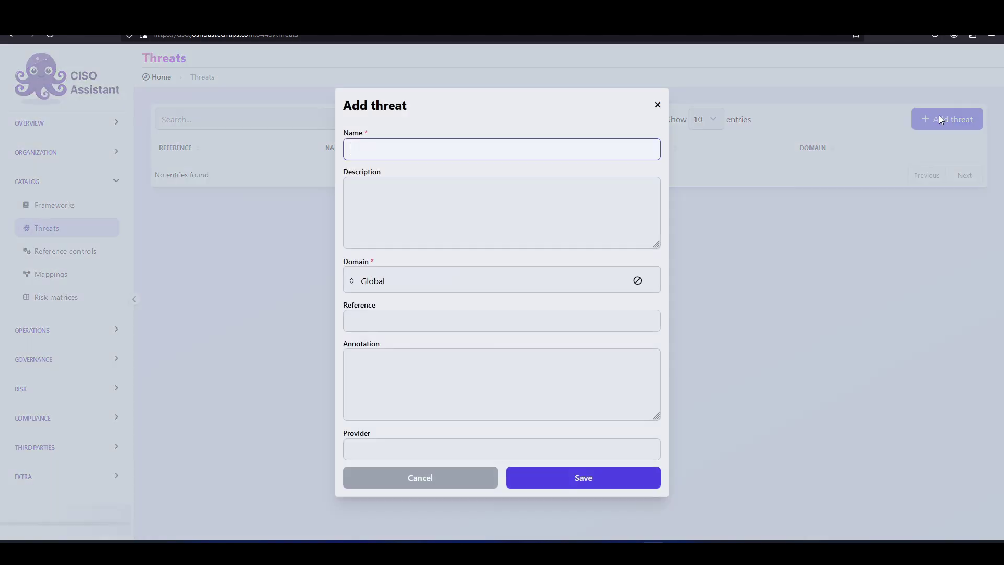
click(658, 106)
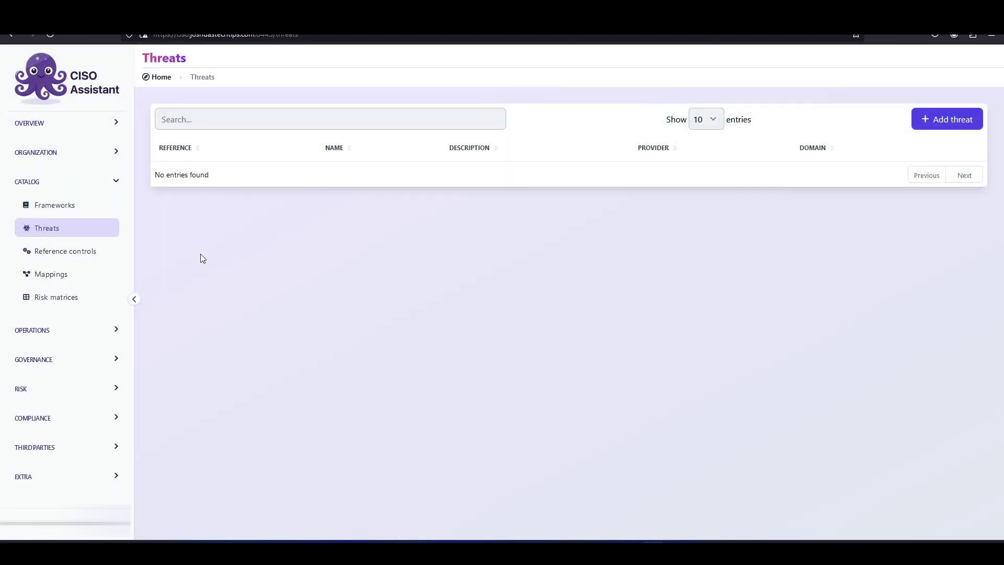
View the catalog's reference controls, mappings and risk matrices, including the libraries offered for matrix import
click(95, 261)
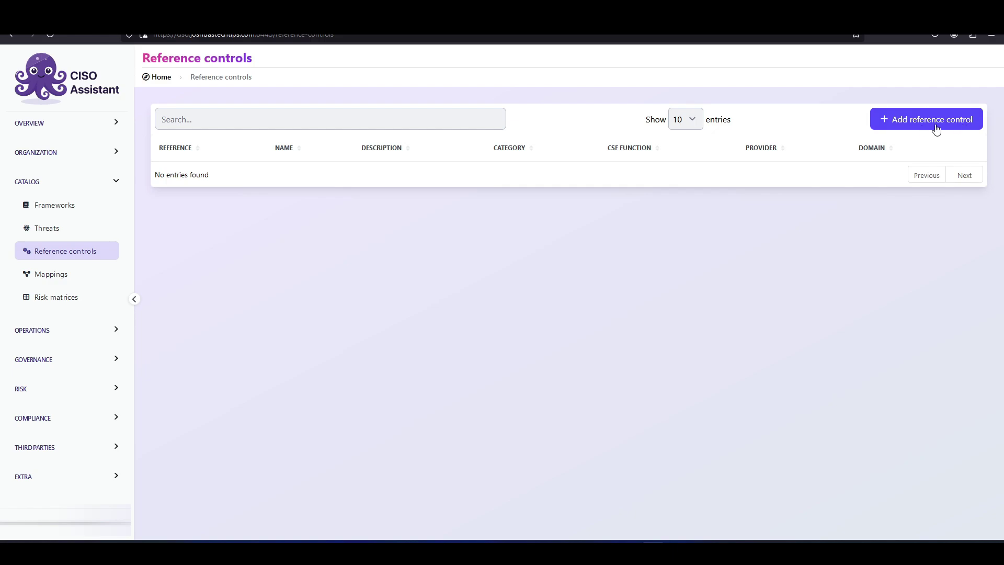
click(57, 279)
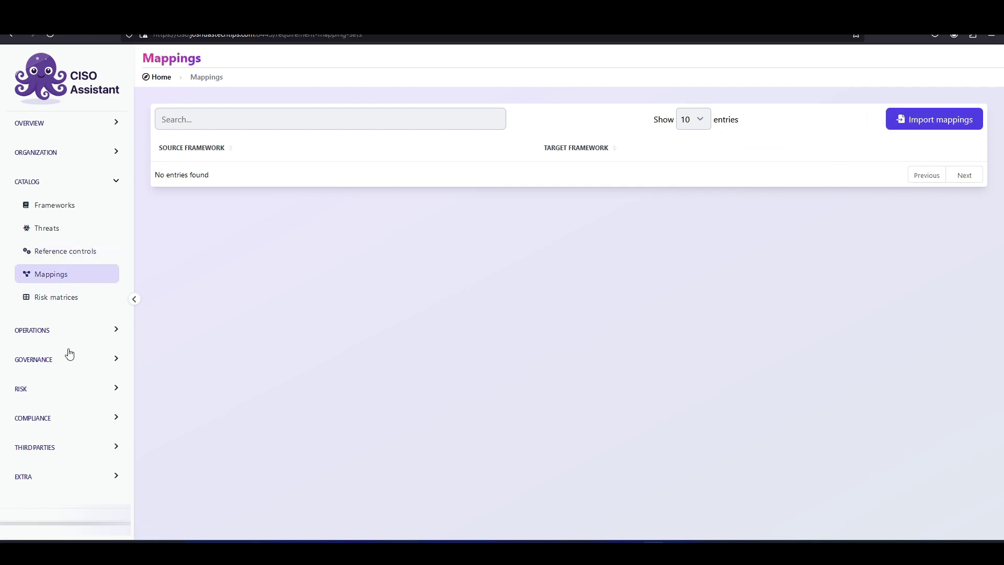
click(55, 297)
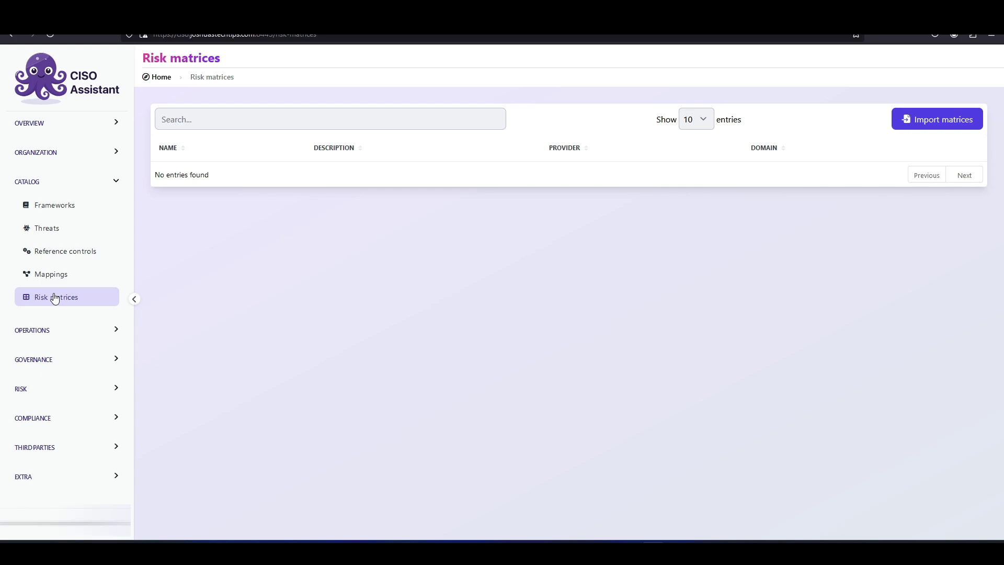
click(905, 126)
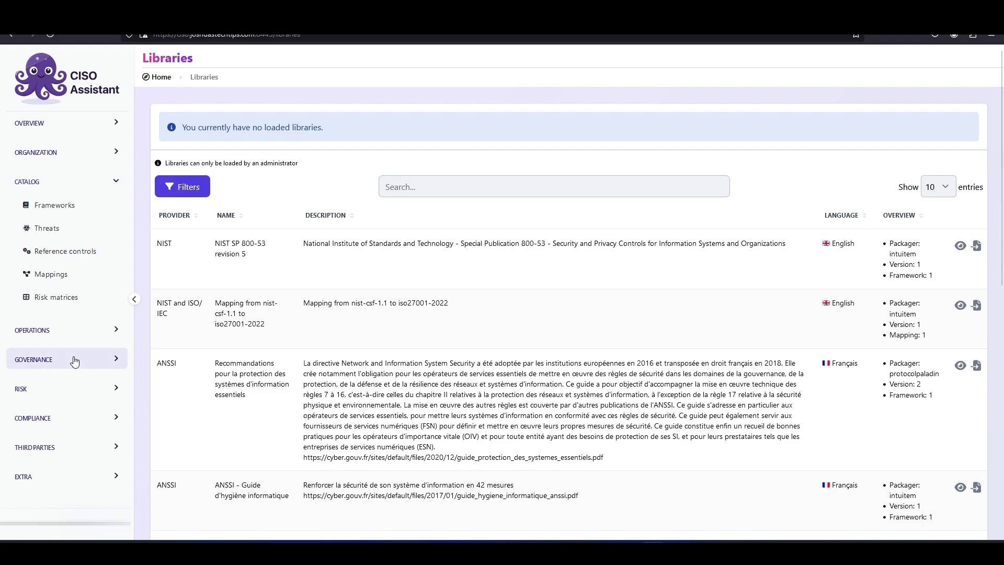
Look through the Operations pages for applied controls, the calendar and X-rays
click(72, 334)
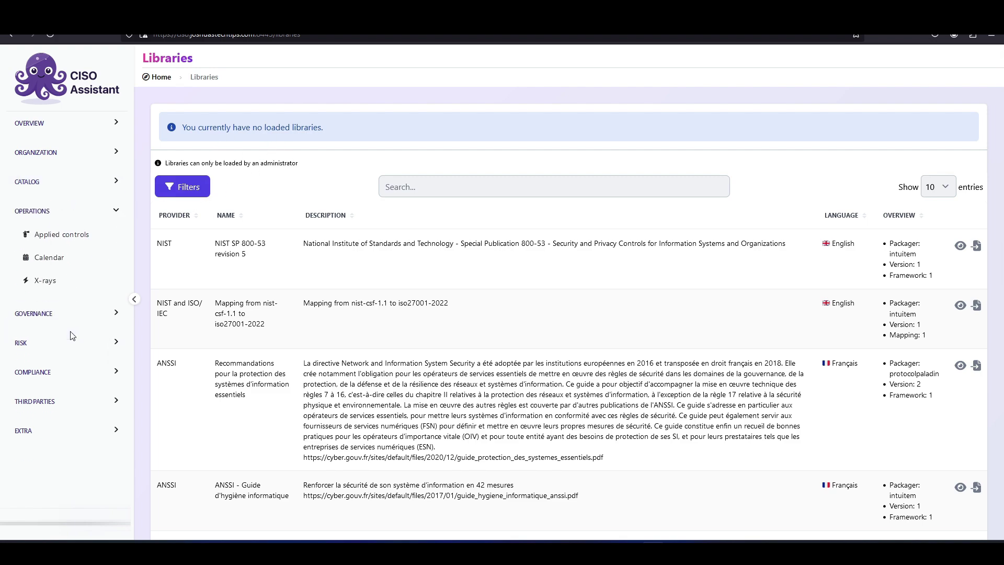
click(65, 235)
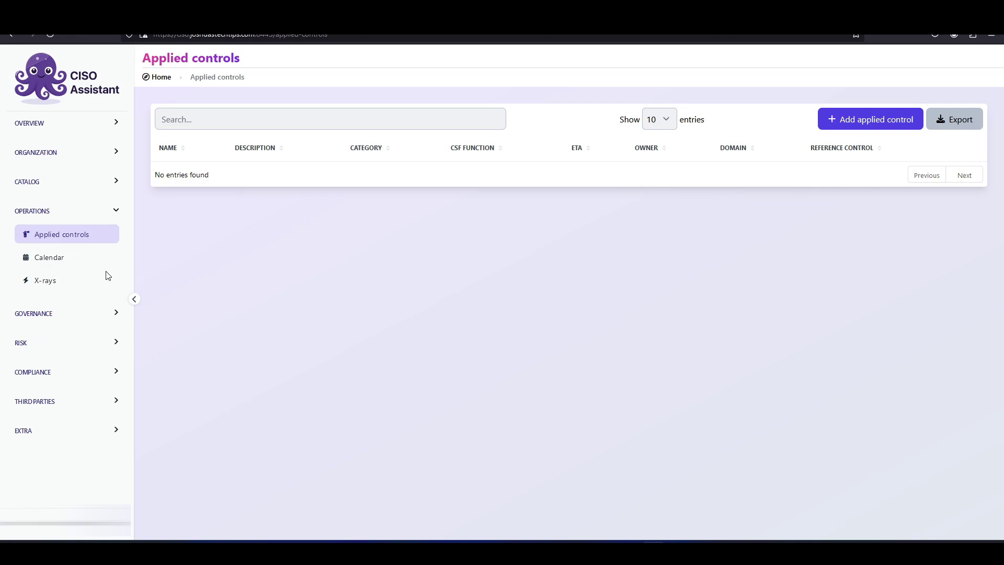
click(79, 267)
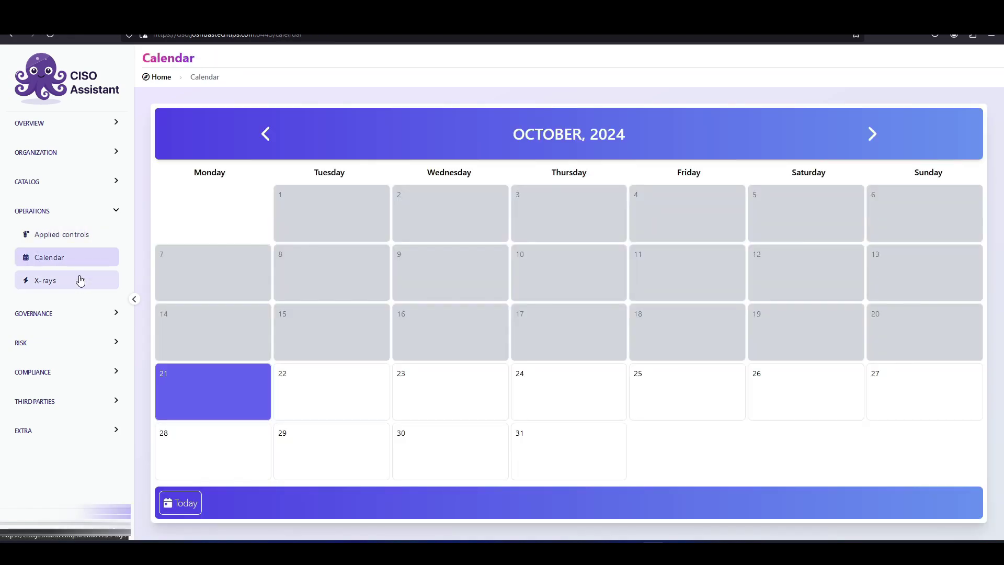
click(79, 280)
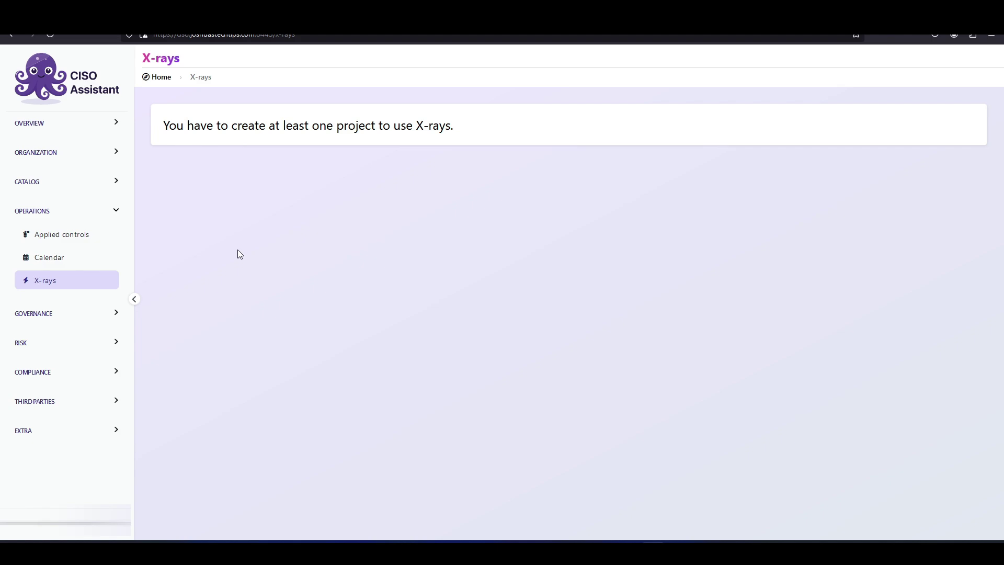
Browse the Governance libraries list down to the section for adding a custom library
click(45, 316)
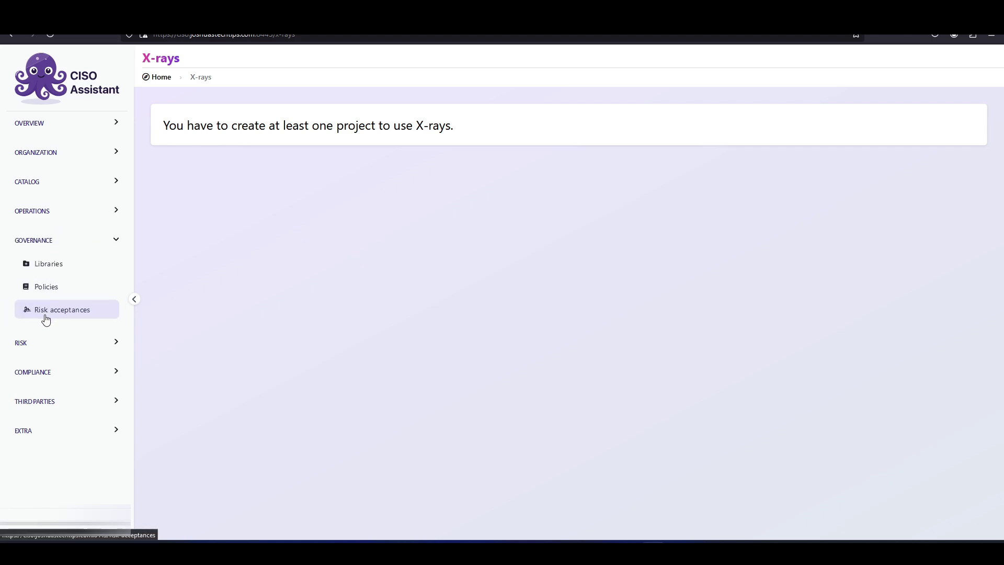
click(48, 268)
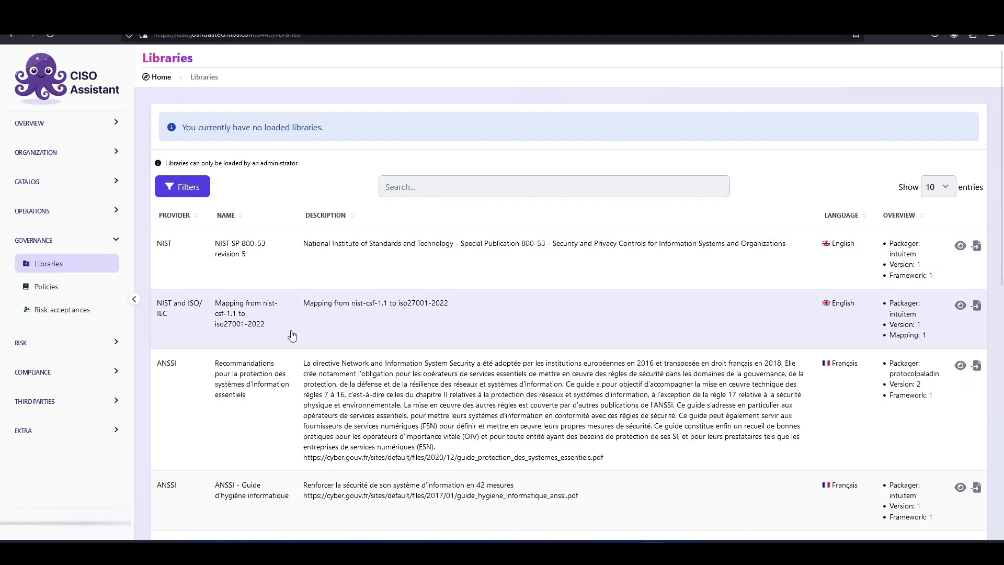
scroll(292, 335, down, 5)
scroll(292, 335, down, 4)
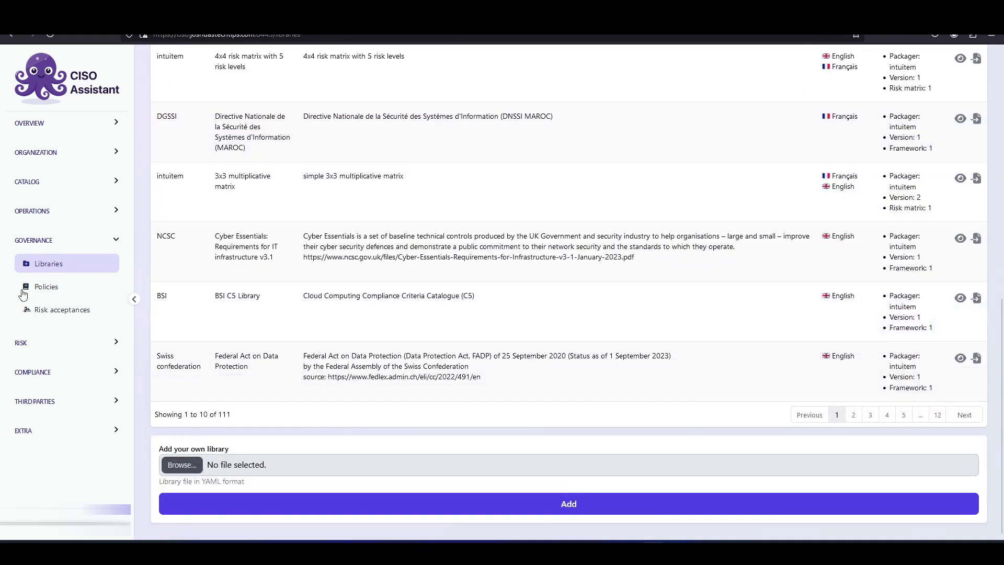
Look at the Governance policies and a new policy's fields, including the CSF function options, closing the form without saving
click(53, 289)
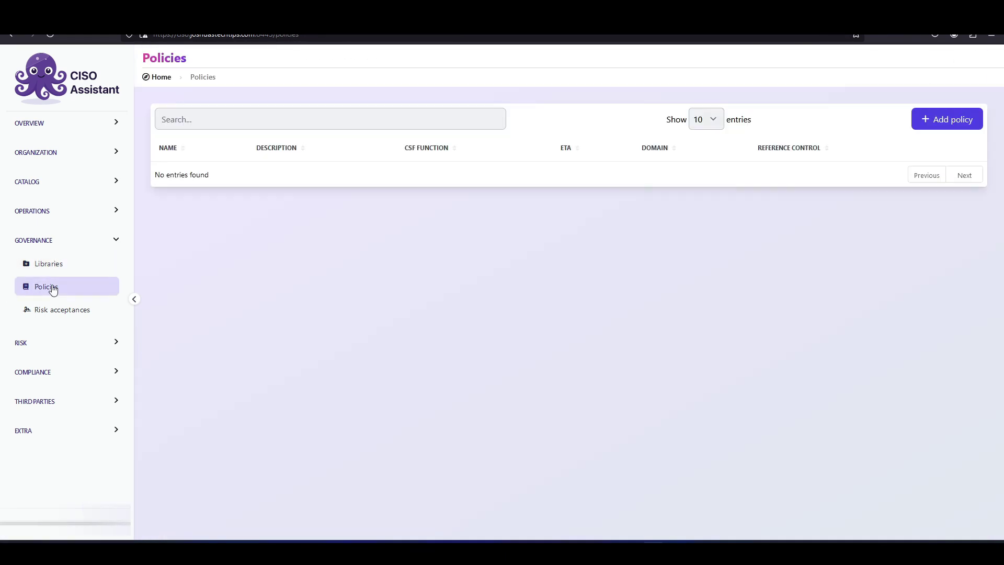
click(924, 123)
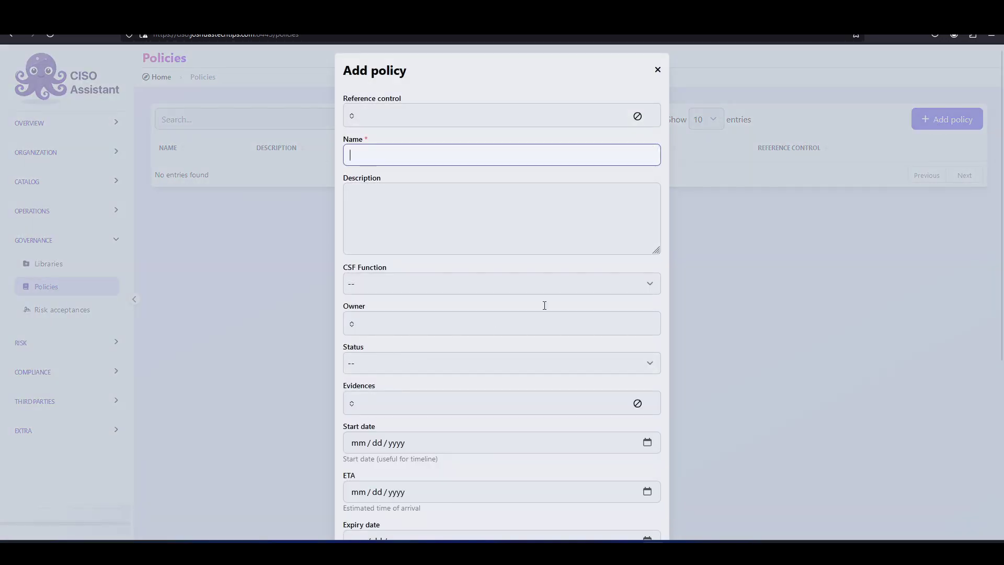
click(606, 285)
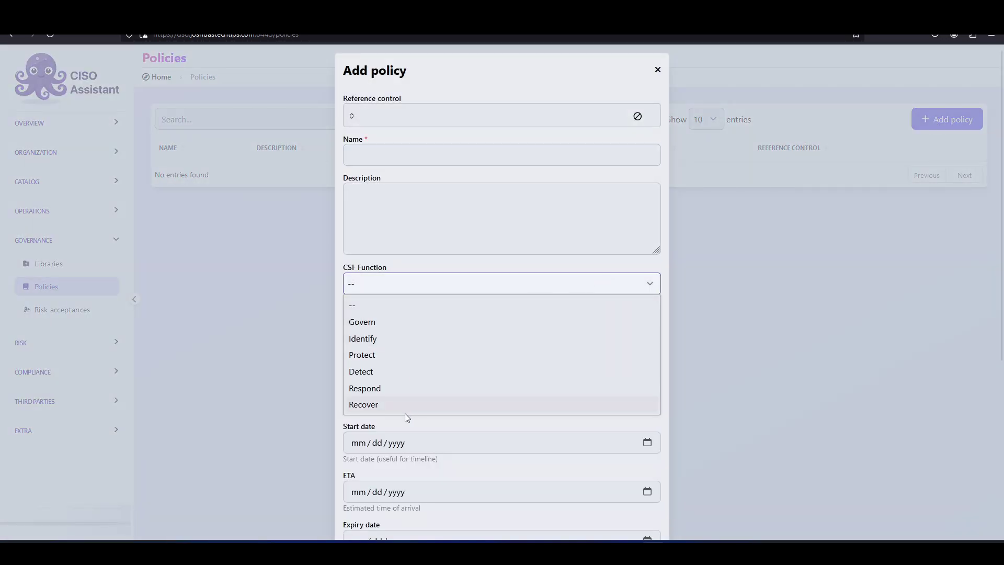
click(253, 387)
click(253, 388)
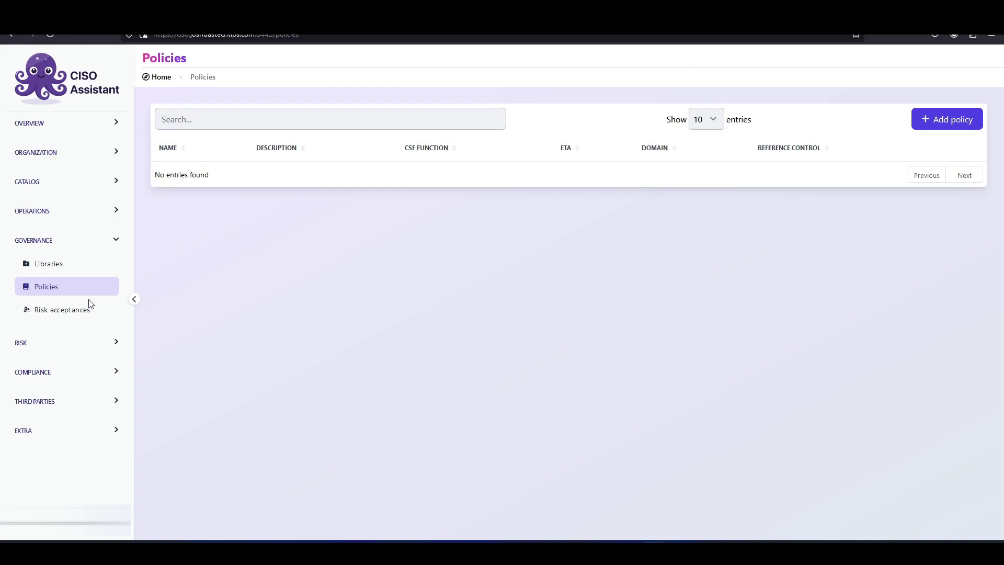
View the Governance risk acceptances, try to add a risk acceptance, and show the pages of the Risk section
click(75, 311)
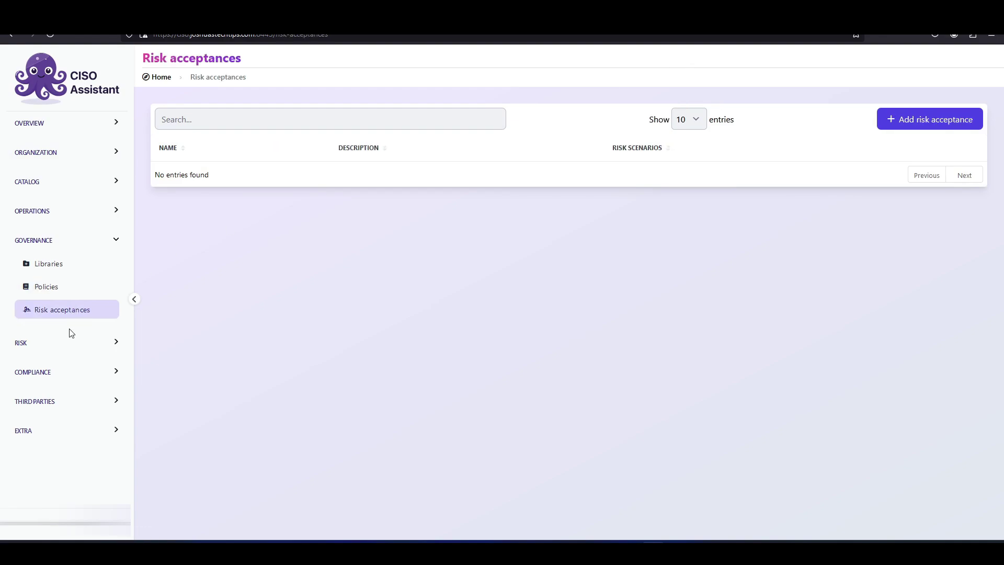
click(919, 119)
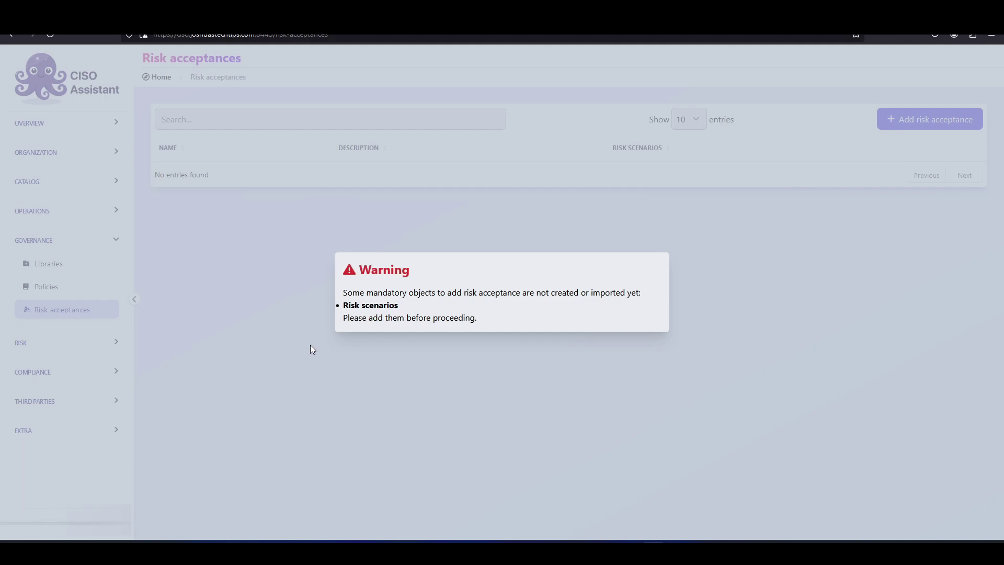
click(310, 347)
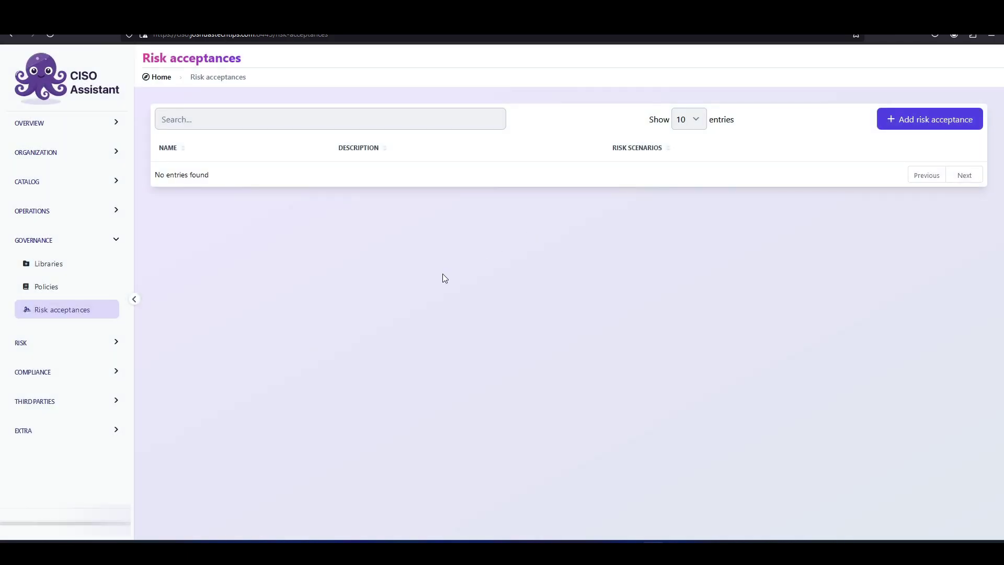
click(58, 344)
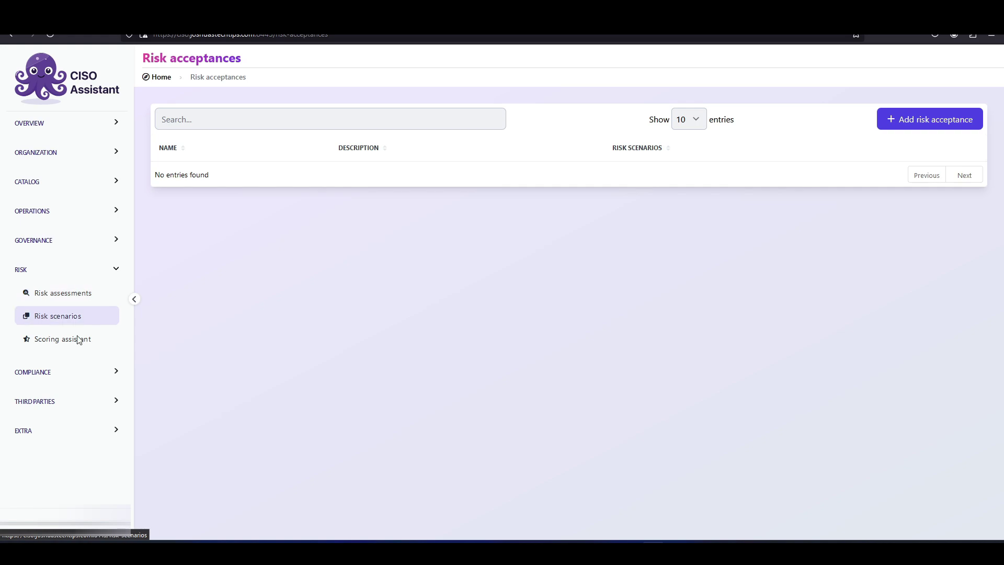
Look through the Compliance audits and evidences, trying to start a new audit along the way
click(68, 372)
click(60, 326)
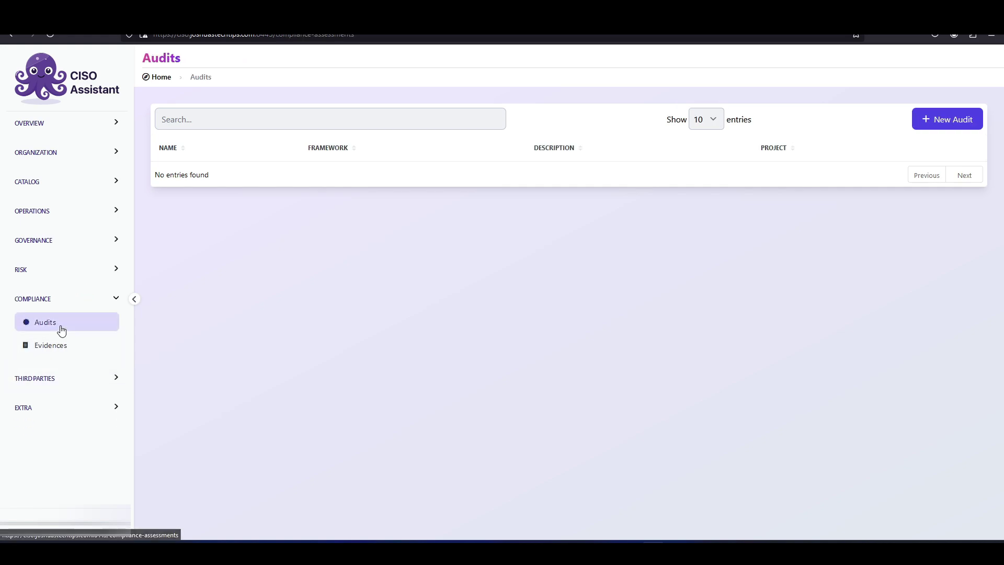
click(921, 120)
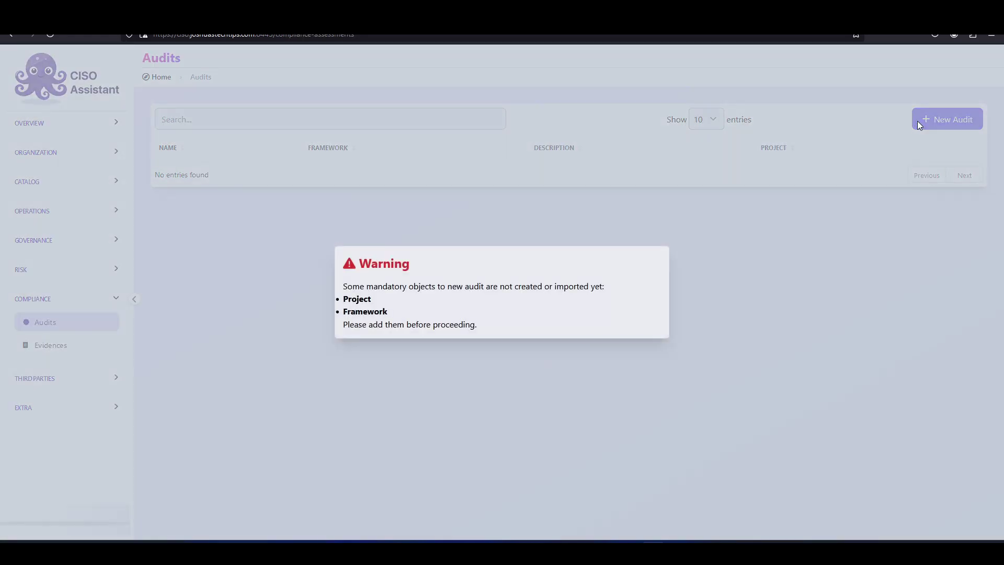
click(442, 385)
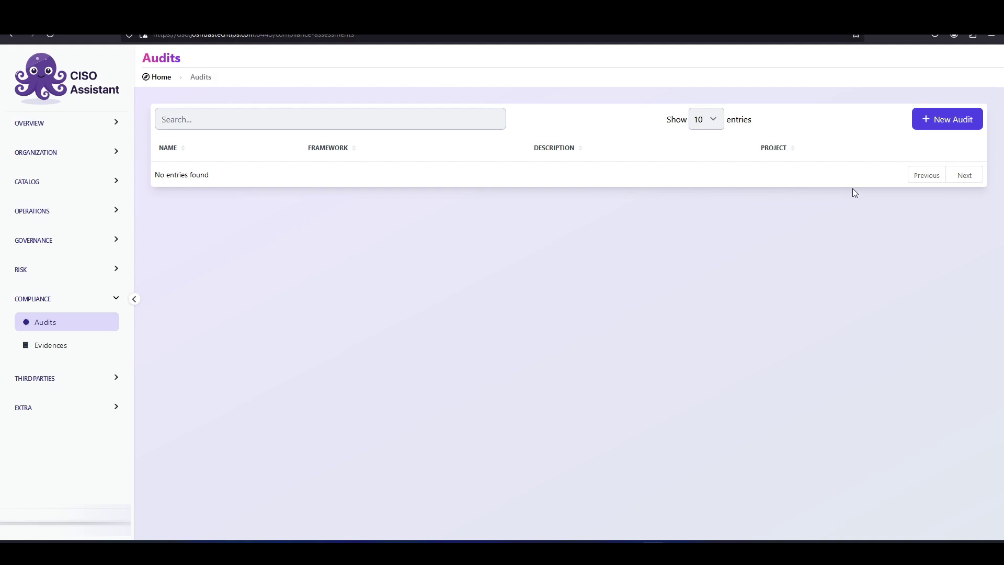
click(918, 129)
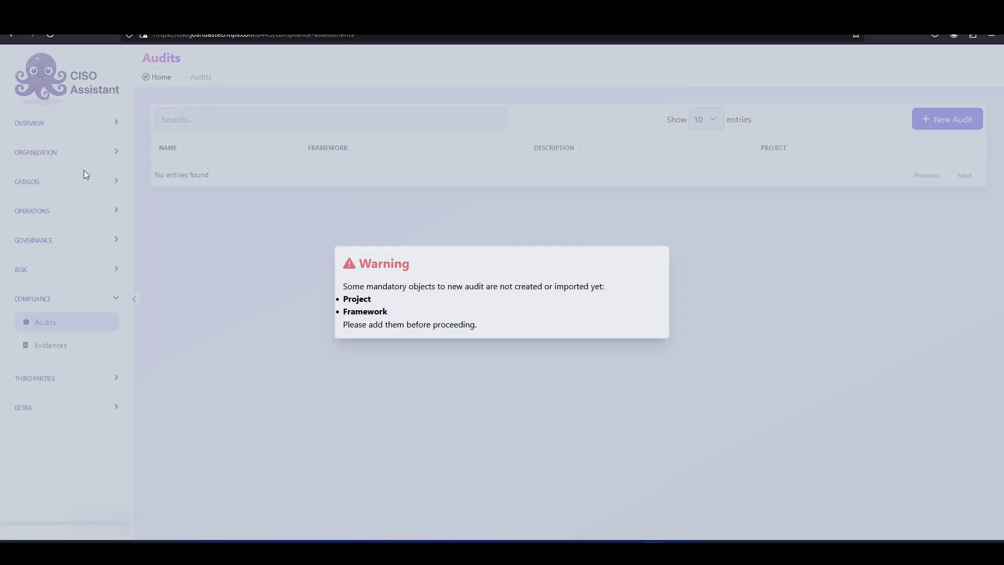
click(375, 365)
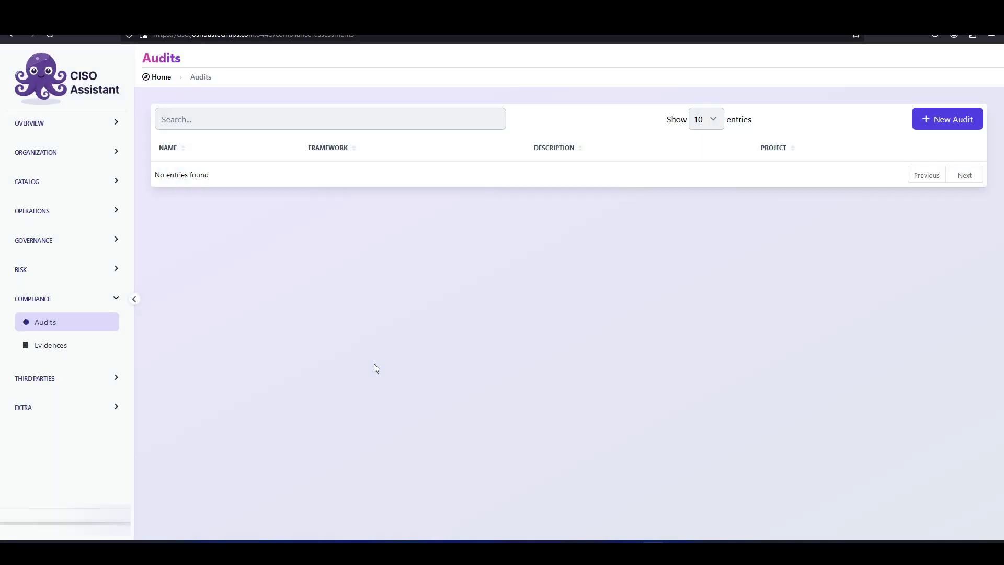
click(62, 346)
Browse the third-party entities, entity assessments, representatives and solutions, and show the pages of the Extra section
click(58, 379)
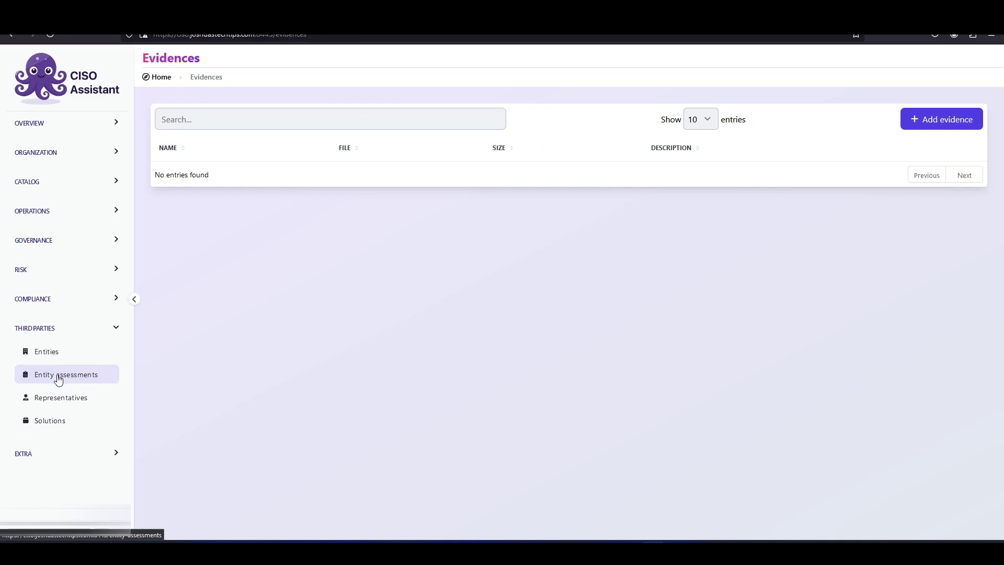
click(59, 353)
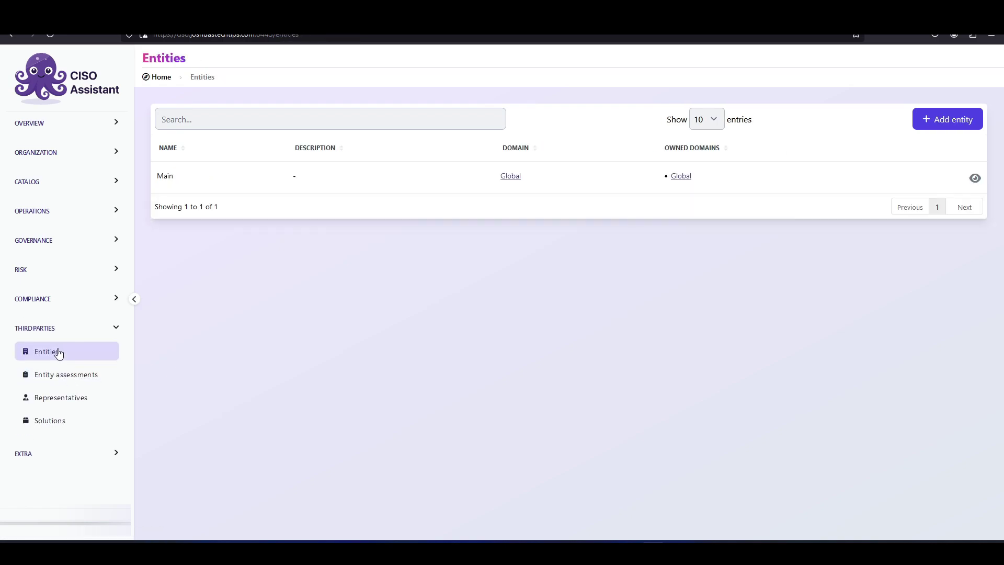
click(52, 381)
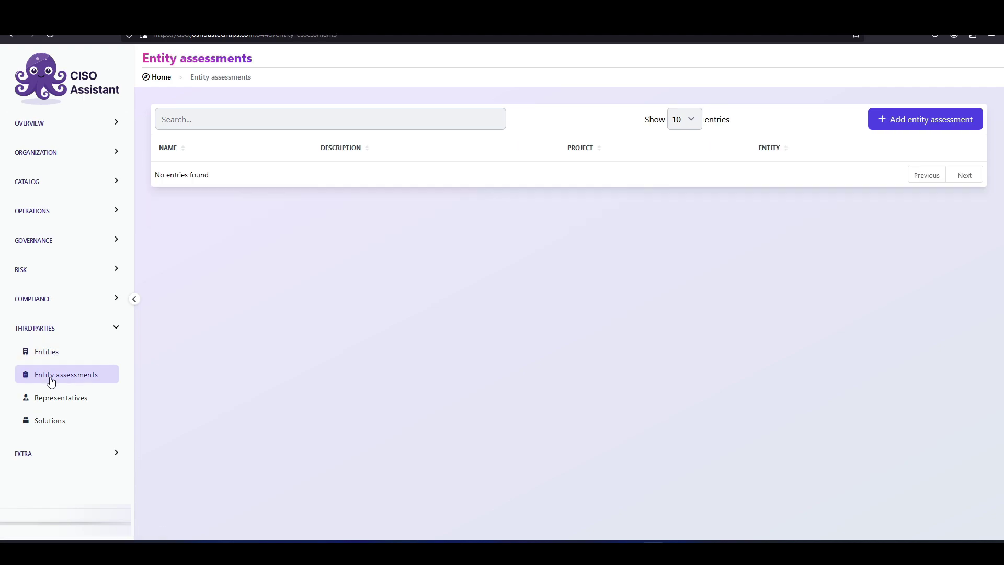
right_click(48, 402)
click(48, 403)
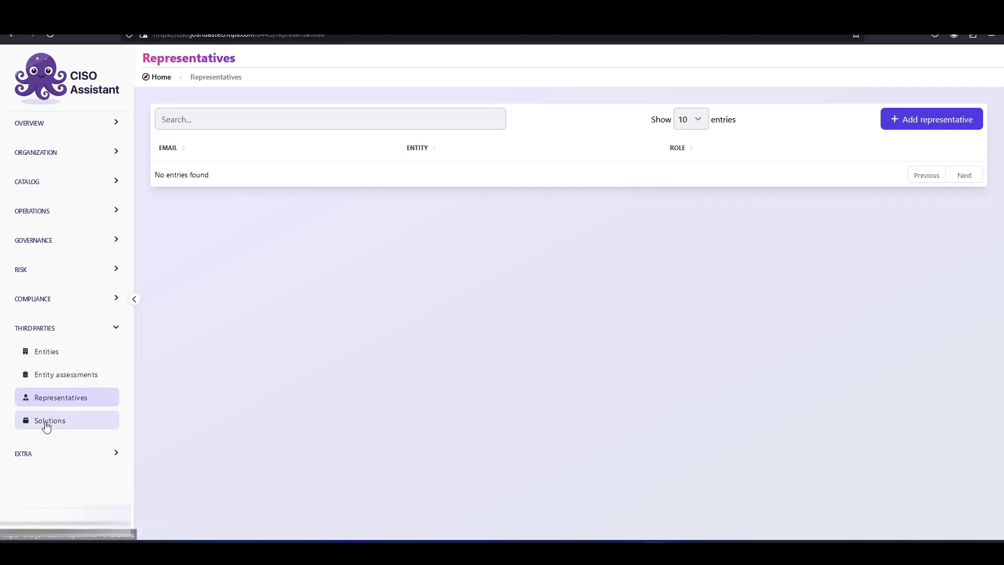
click(46, 426)
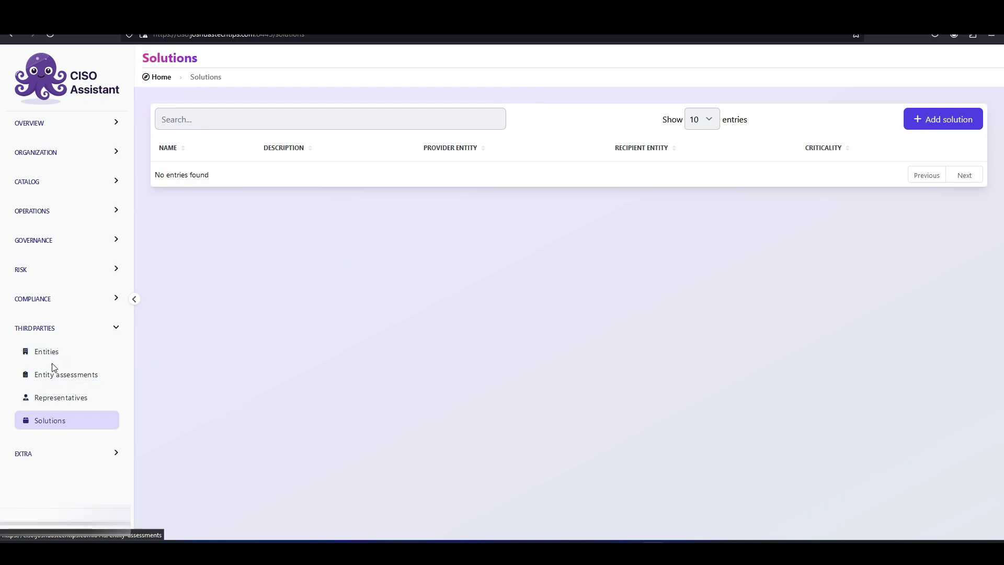
click(52, 361)
click(49, 381)
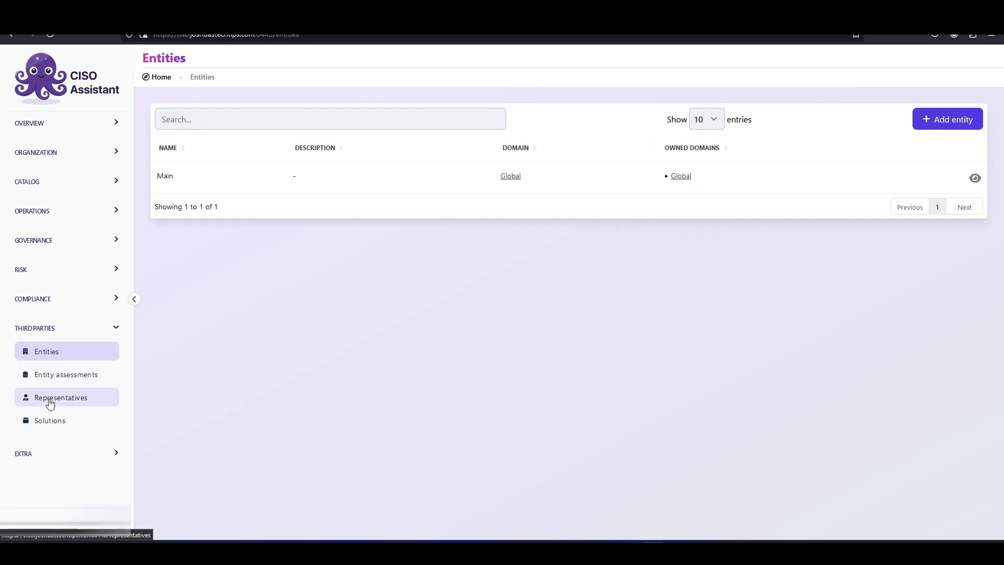
click(55, 454)
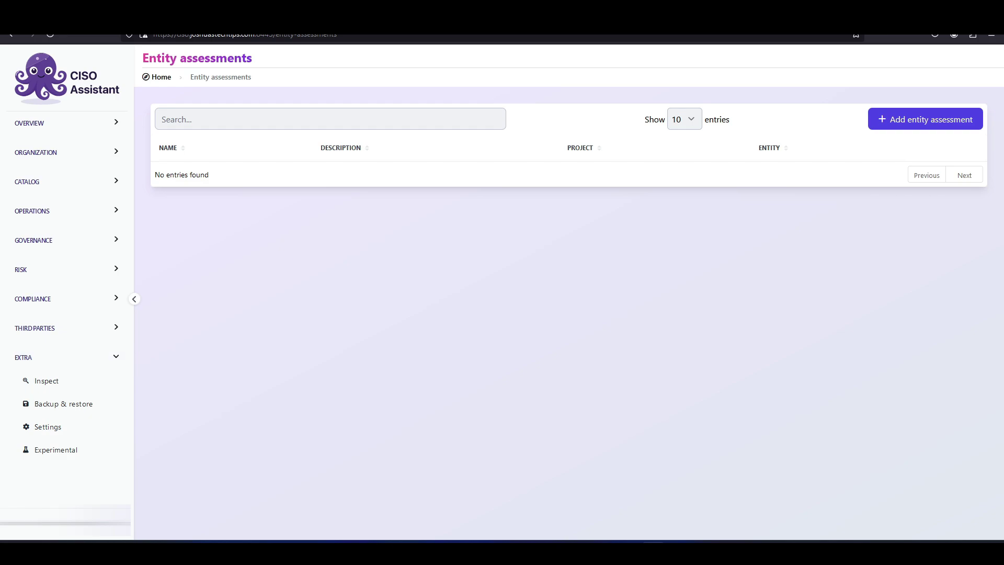
Add an organization domain named "Joshua's Tech Tips" and open its details
click(59, 153)
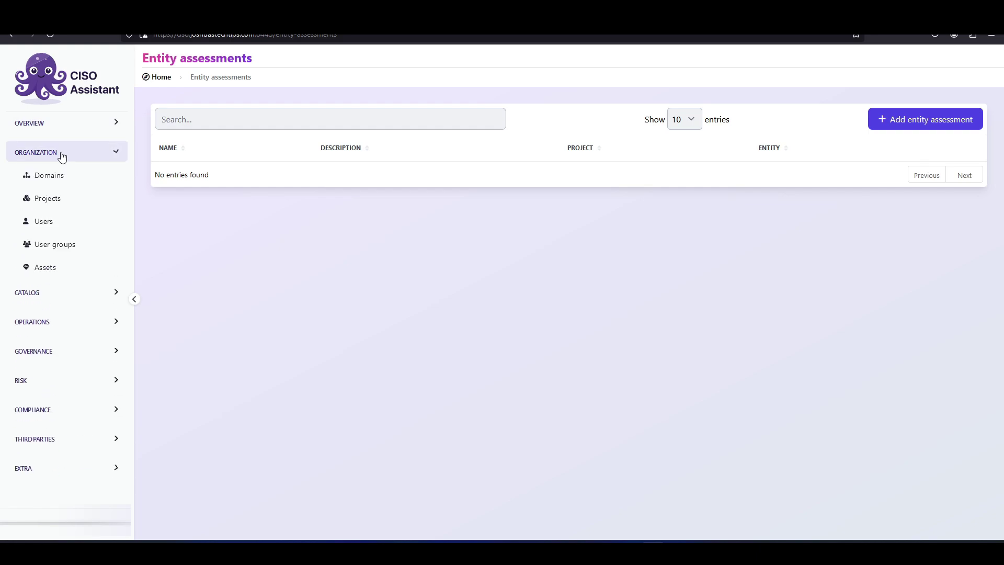
click(59, 175)
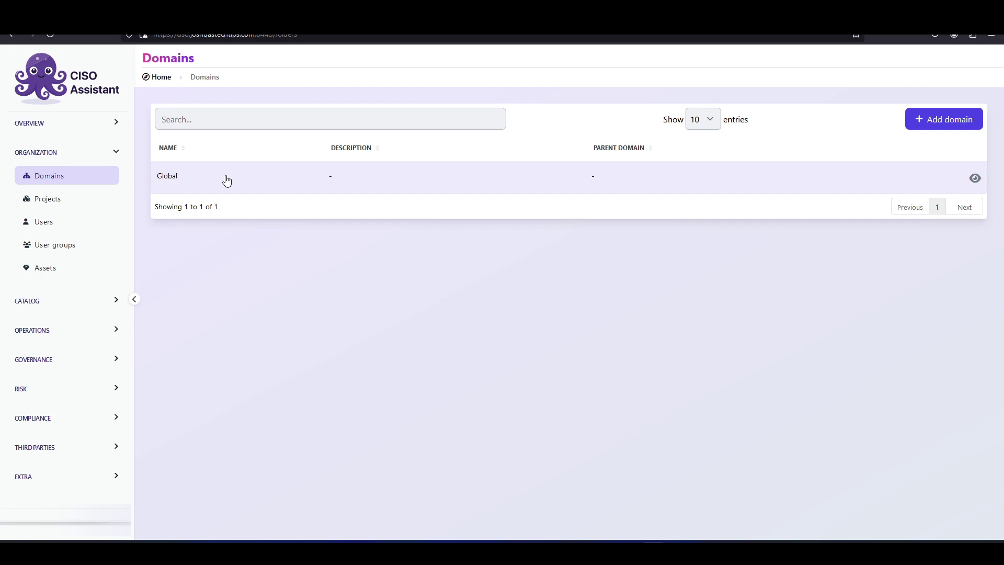
click(961, 128)
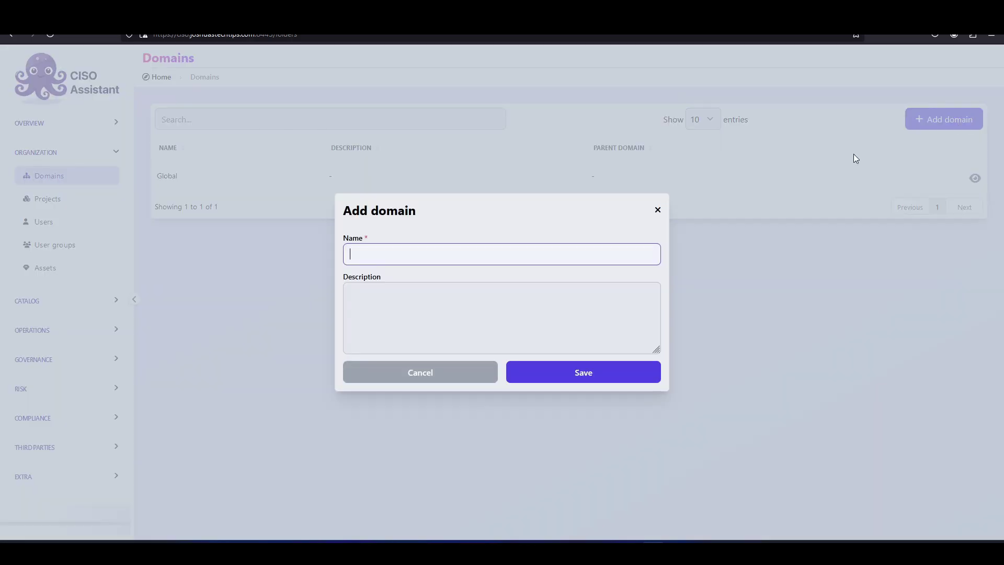
text(Joshua's Tech Tips)
click(601, 378)
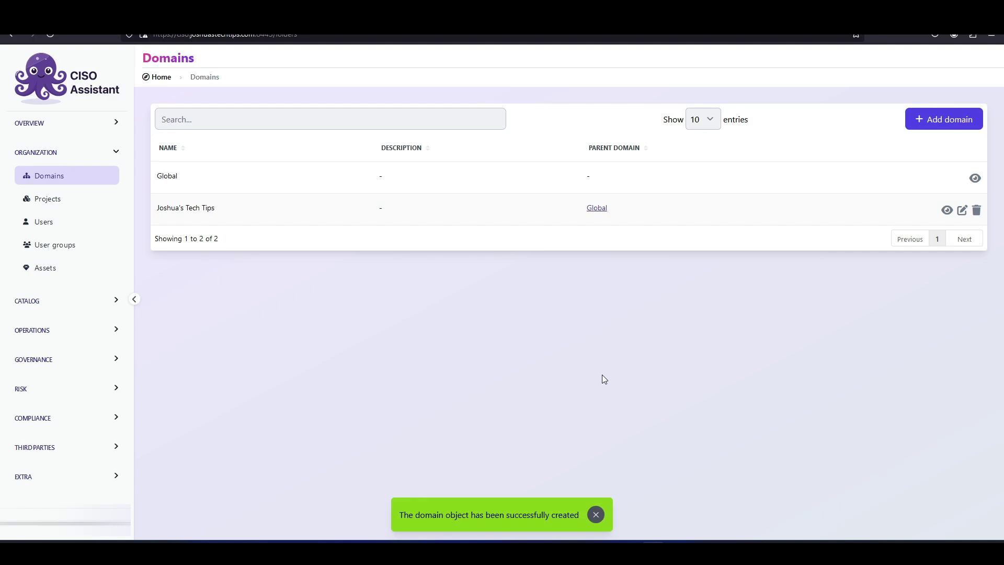
click(204, 216)
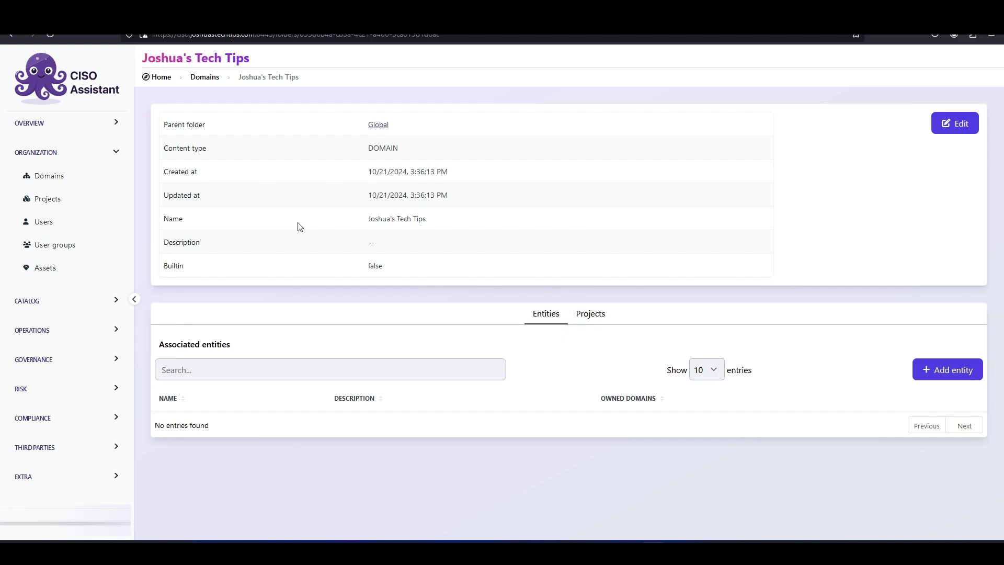
Add a project named "Initial Risk Assessment 2024" in the Joshua's Tech Tips domain with the status Design
click(58, 204)
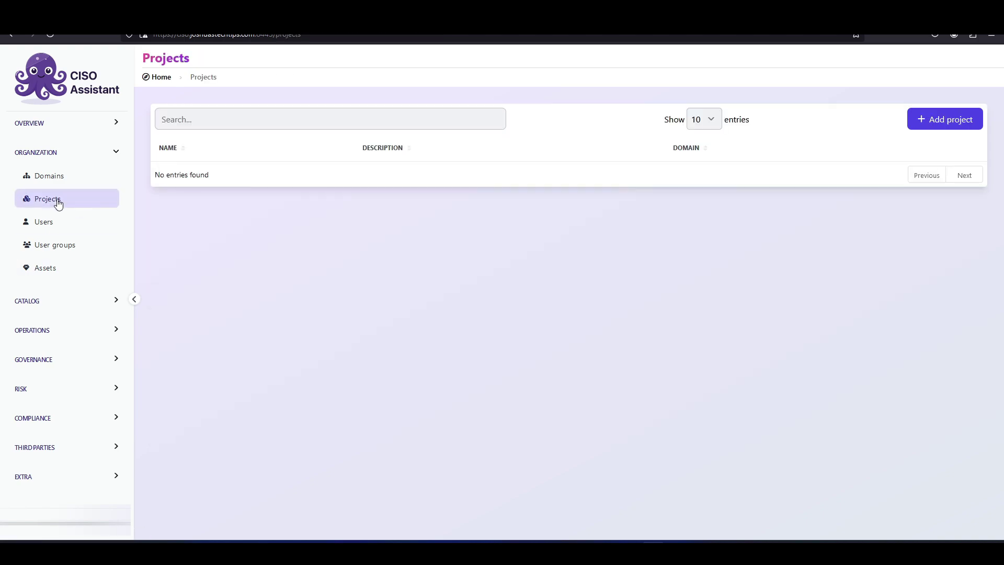
click(919, 122)
click(413, 195)
text(Initial Risk Assessmen)
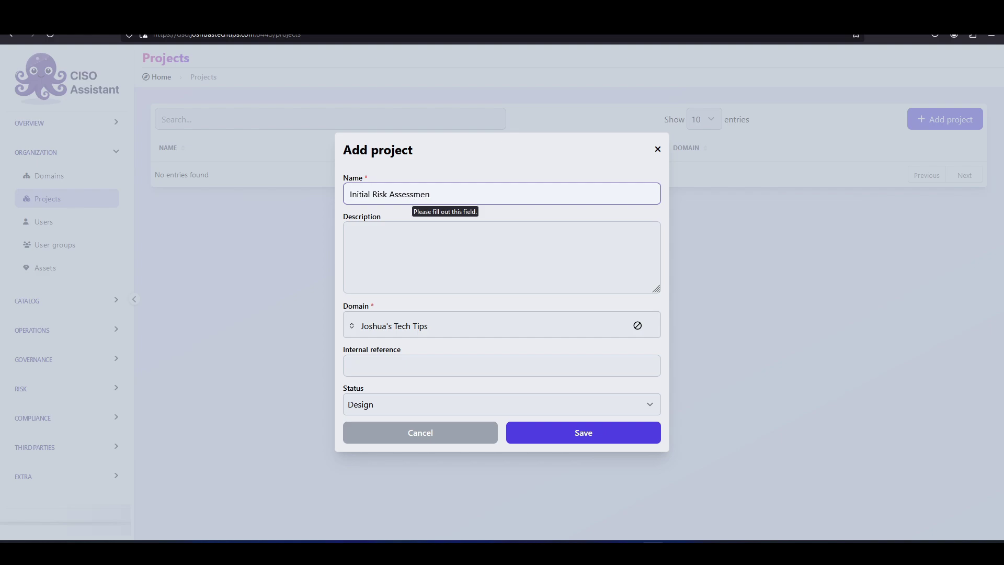
text(t 2024)
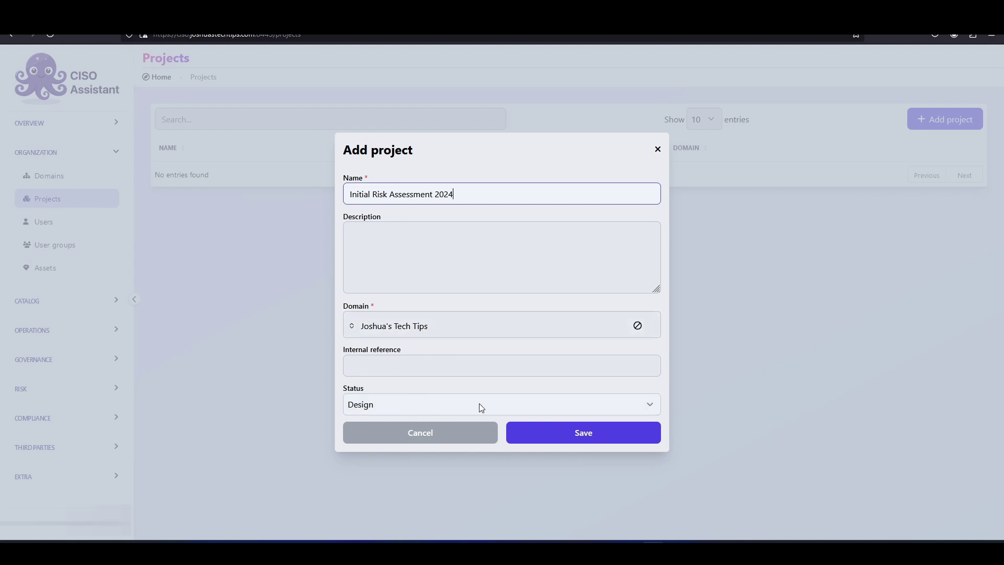
click(581, 442)
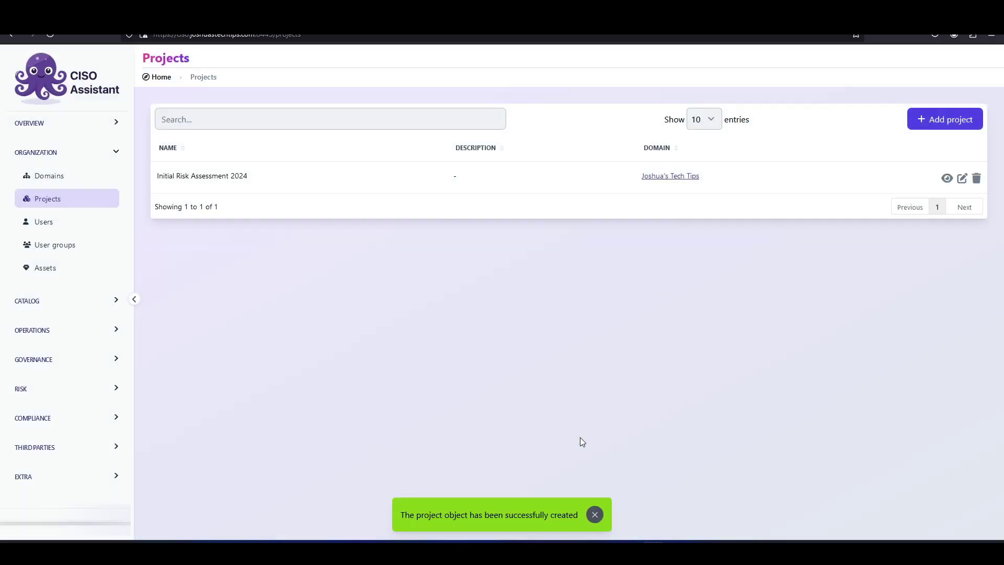
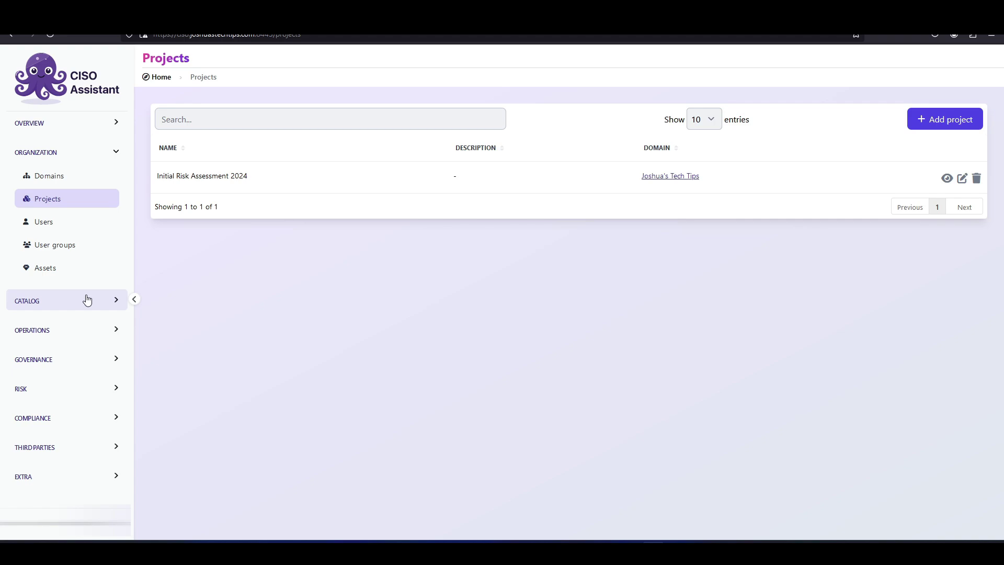
Search the libraries offered for risk matrix import for "5x5" and load the Critical risk matrix 5x5
click(90, 299)
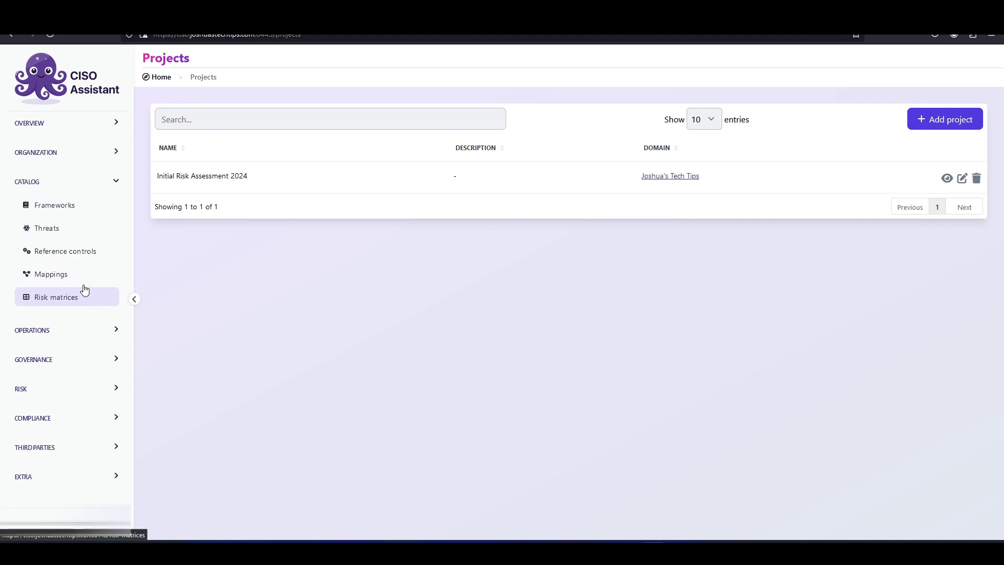
click(57, 304)
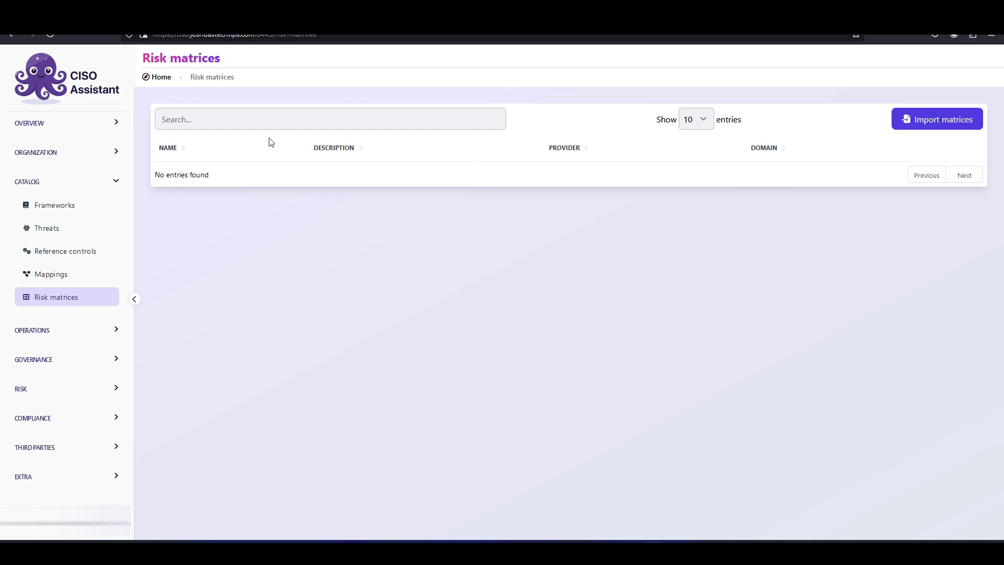
click(947, 124)
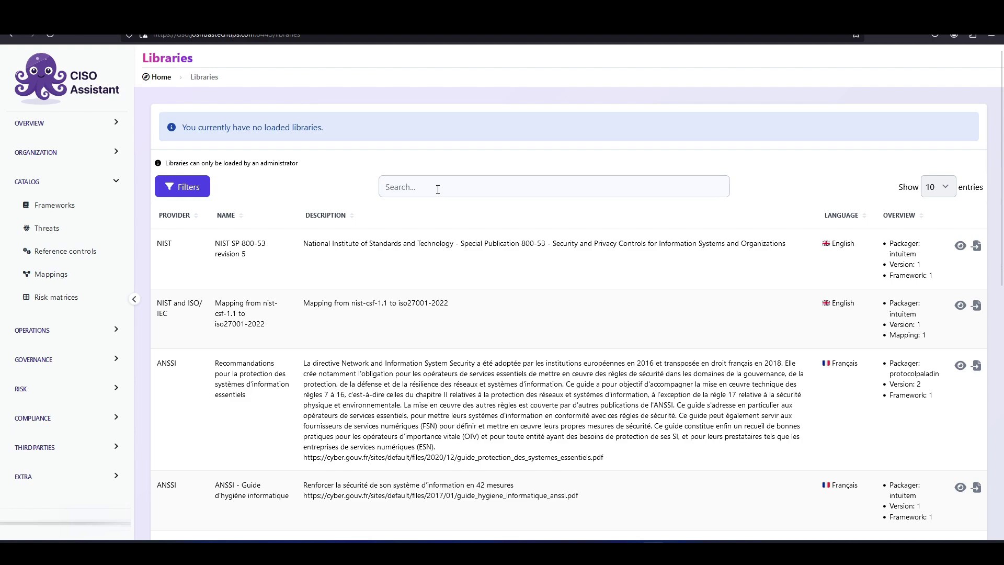
click(437, 189)
text(5x5)
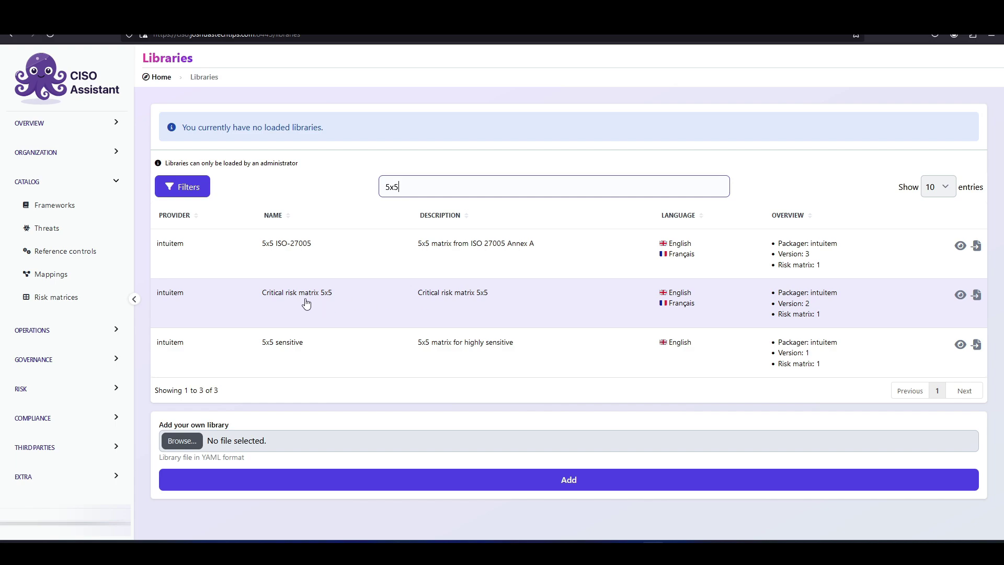
click(976, 296)
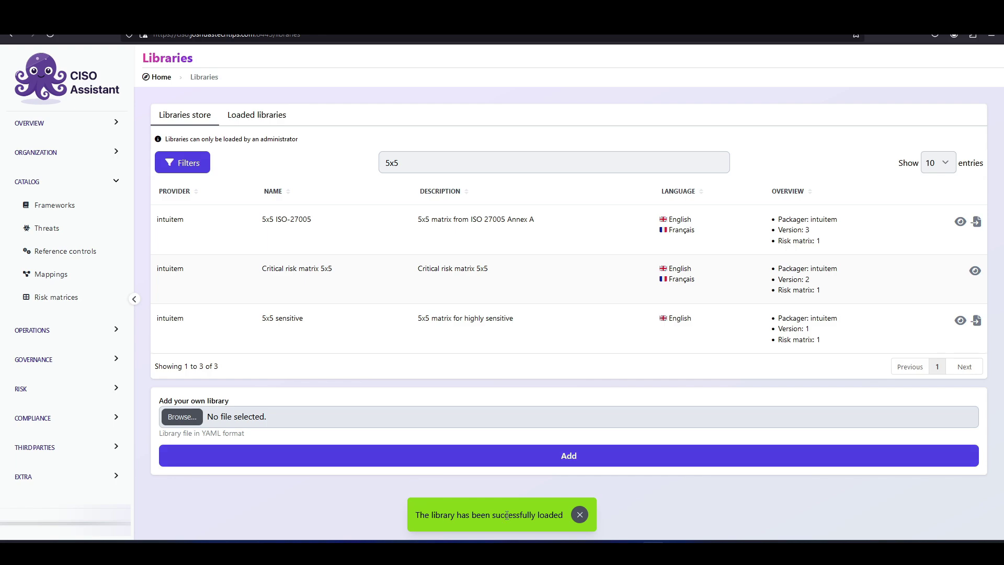
Search the library store for "owasp", load the OWASP top 10 Web library, and view the catalog's risk matrices and threats
drag(398, 163, 367, 164)
text(ow)
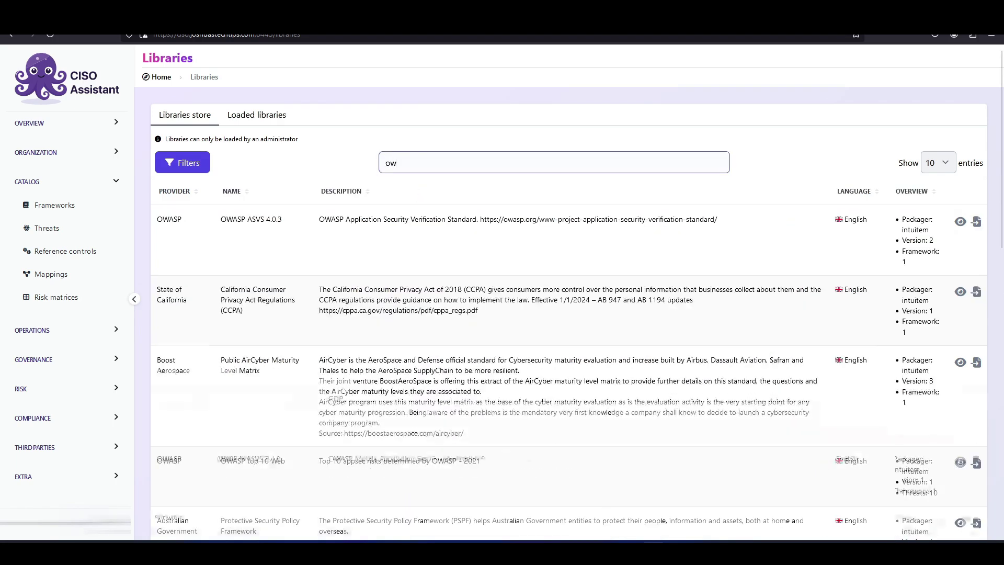
text(asp)
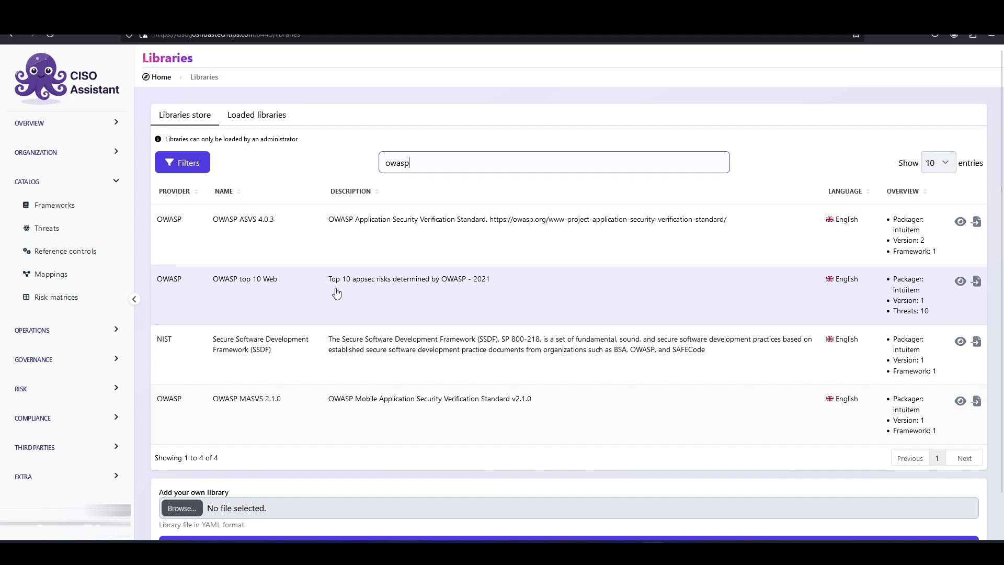
click(977, 283)
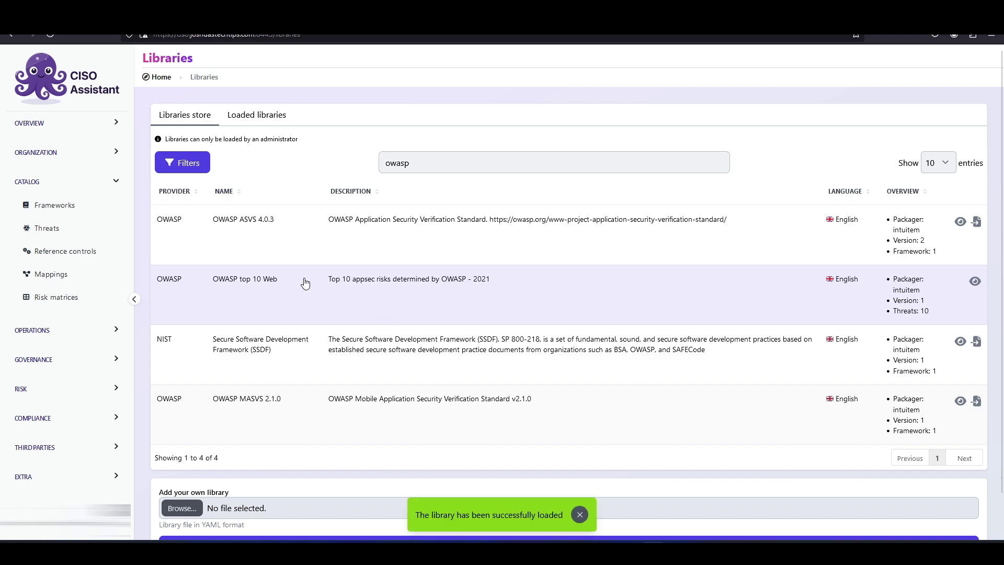
click(60, 296)
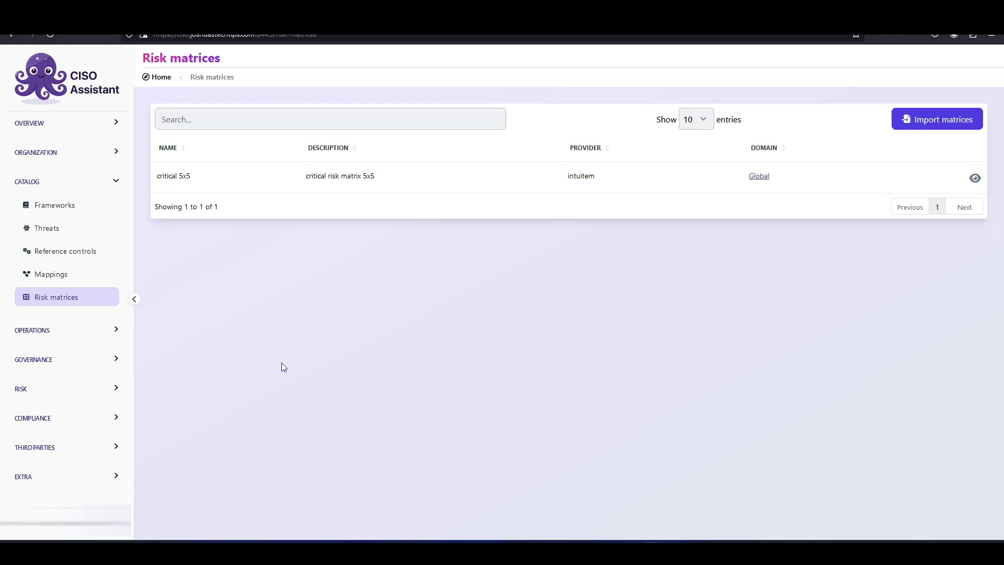
click(46, 228)
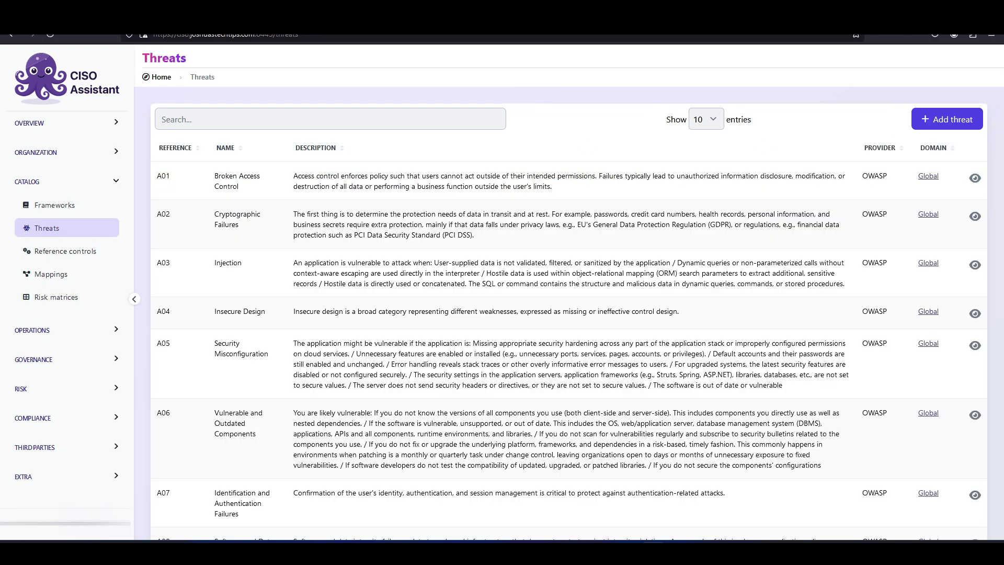
Start a new risk assessment named "Initial Risk Assessment 2024" with the status In progress
click(96, 392)
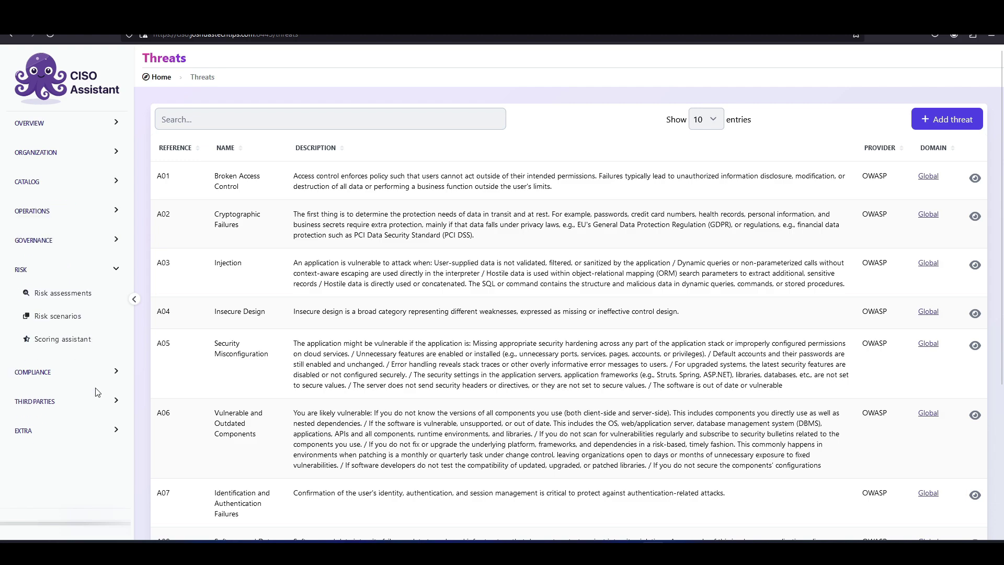
click(58, 298)
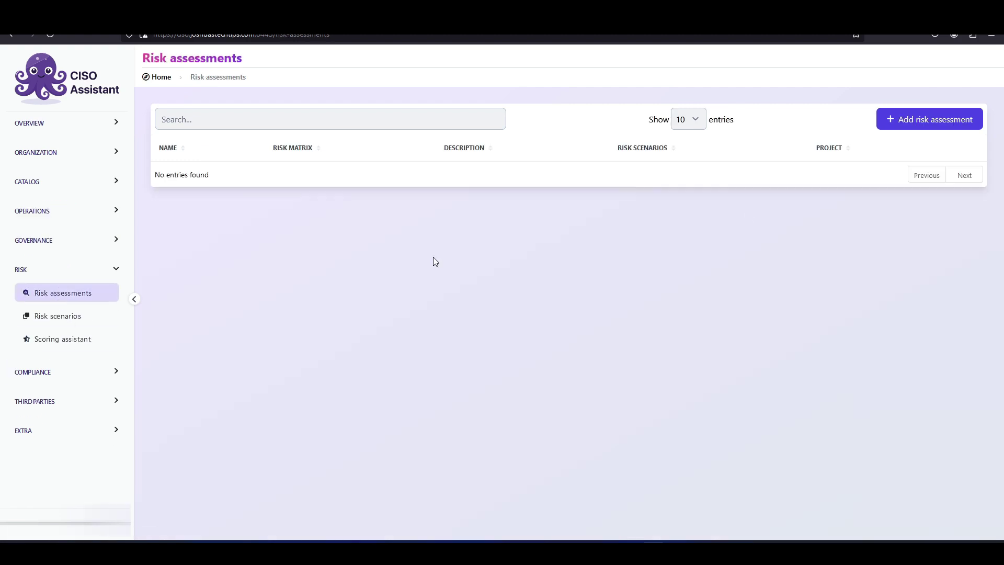
click(921, 122)
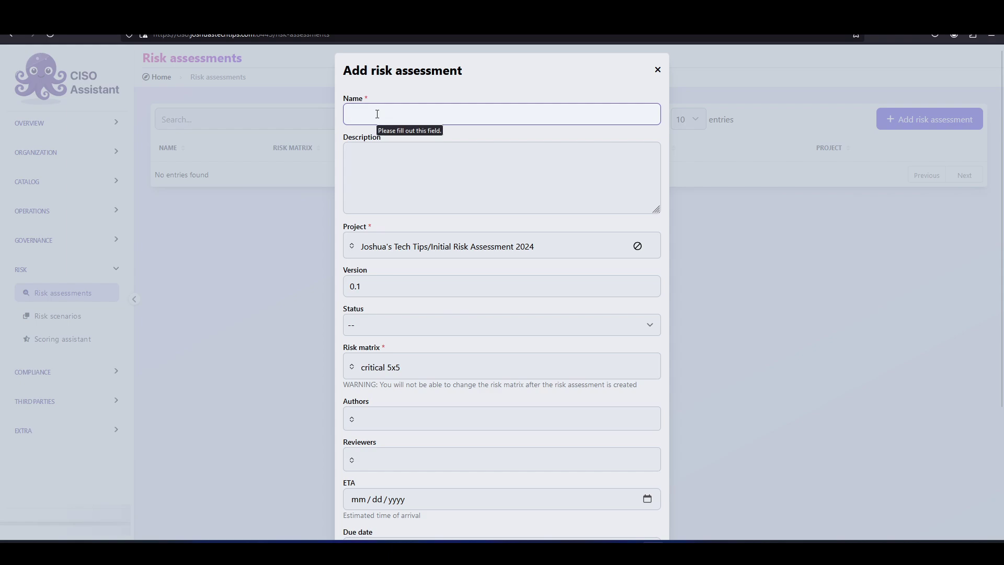
click(377, 114)
text(Risk)
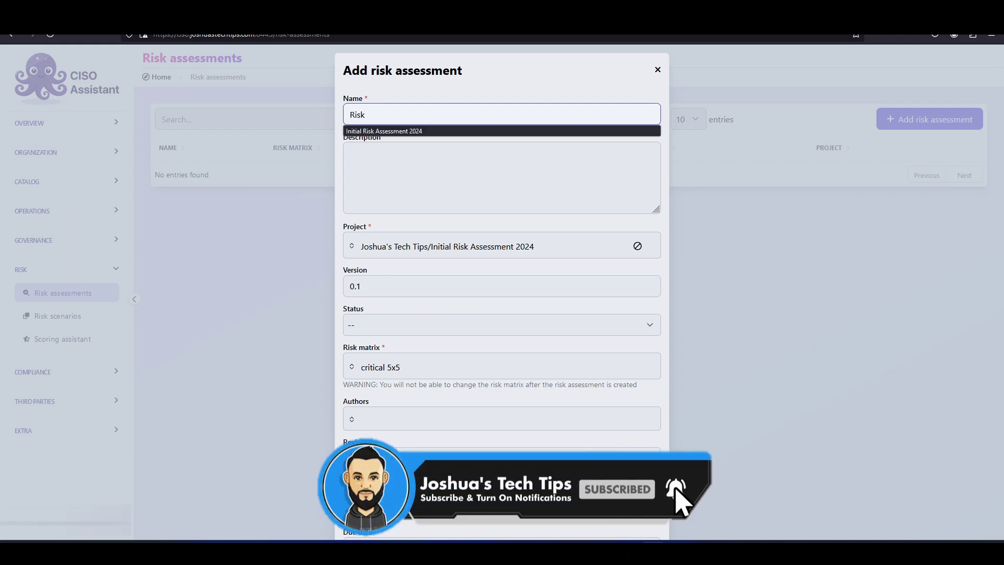
click(409, 131)
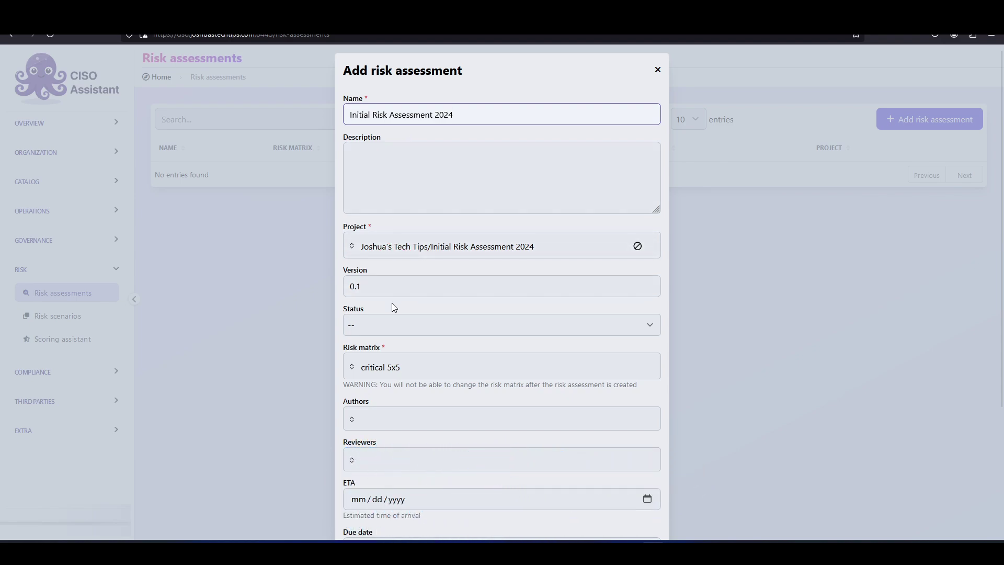
click(390, 331)
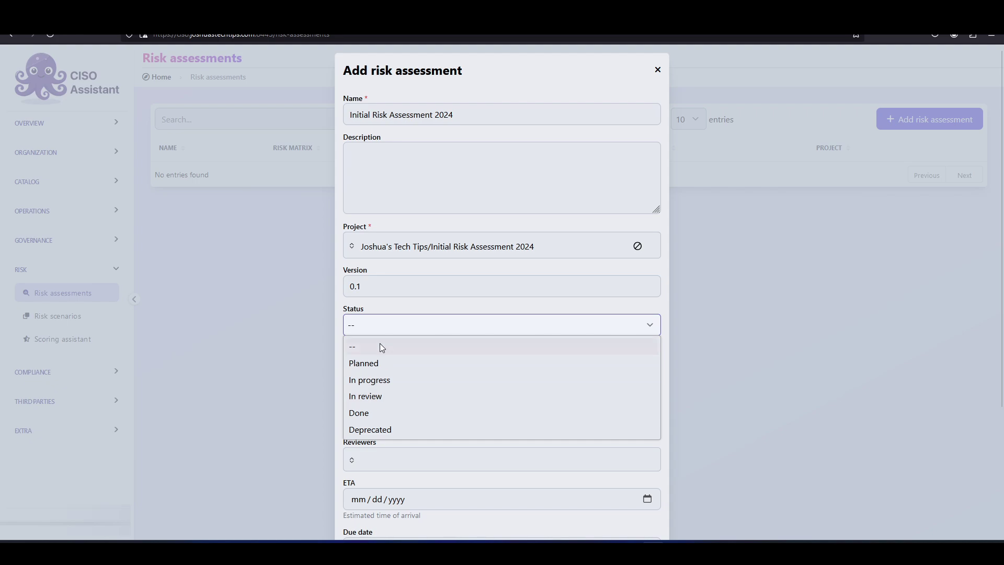
click(379, 381)
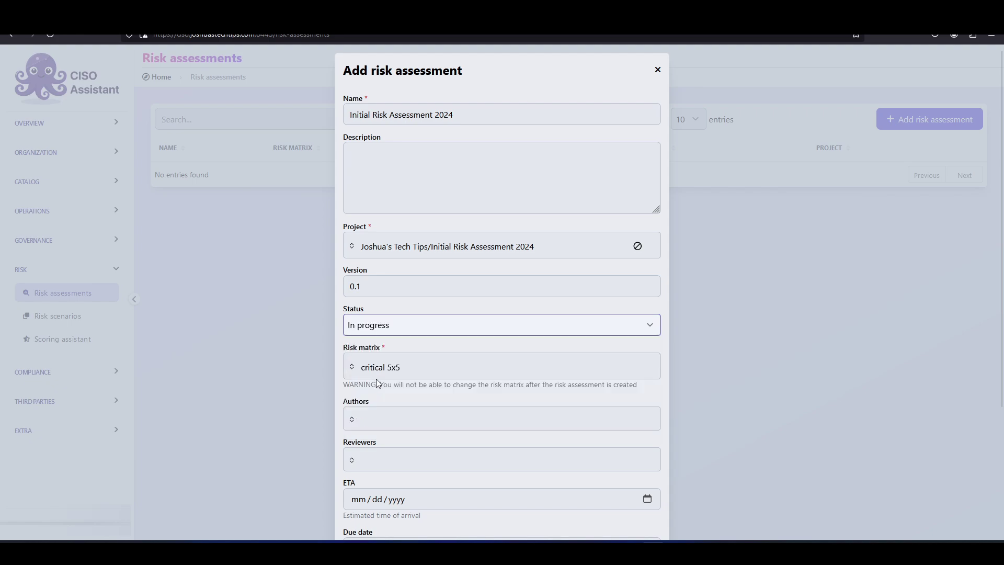
Assign an author to the risk assessment and set its ETA to 10/21/2024
scroll(377, 383, down, 1)
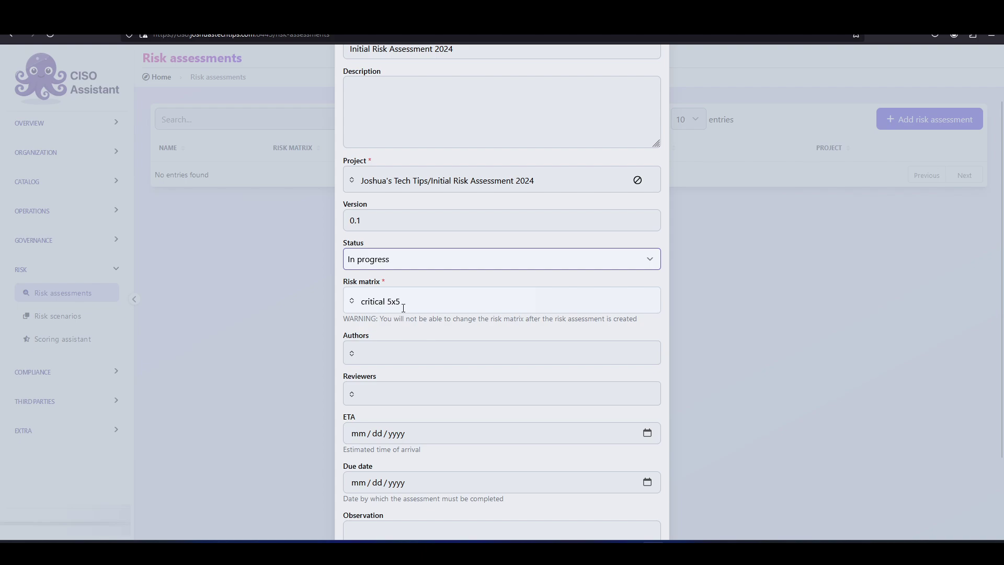
scroll(403, 308, down, 1)
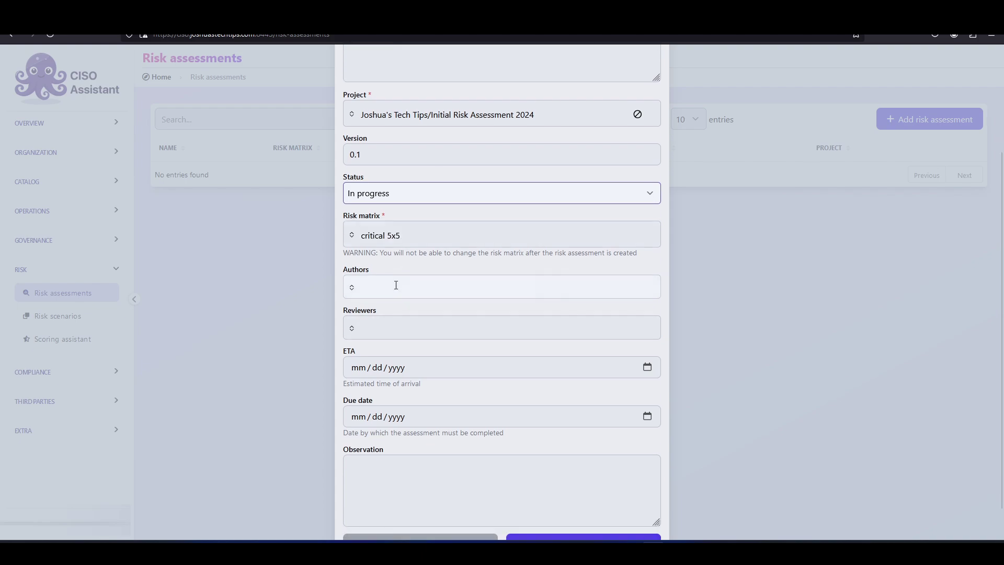
click(396, 285)
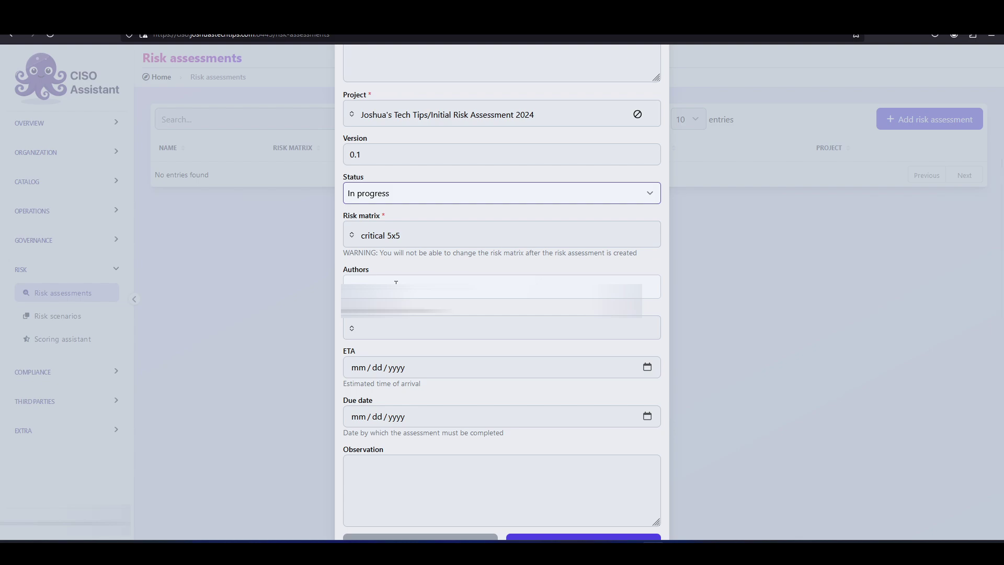
click(398, 301)
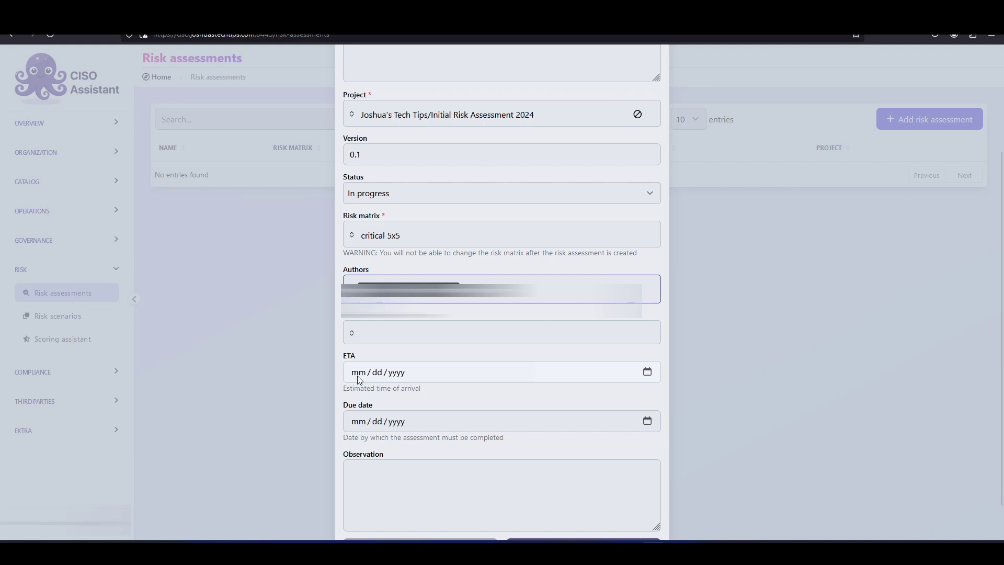
click(360, 379)
click(647, 371)
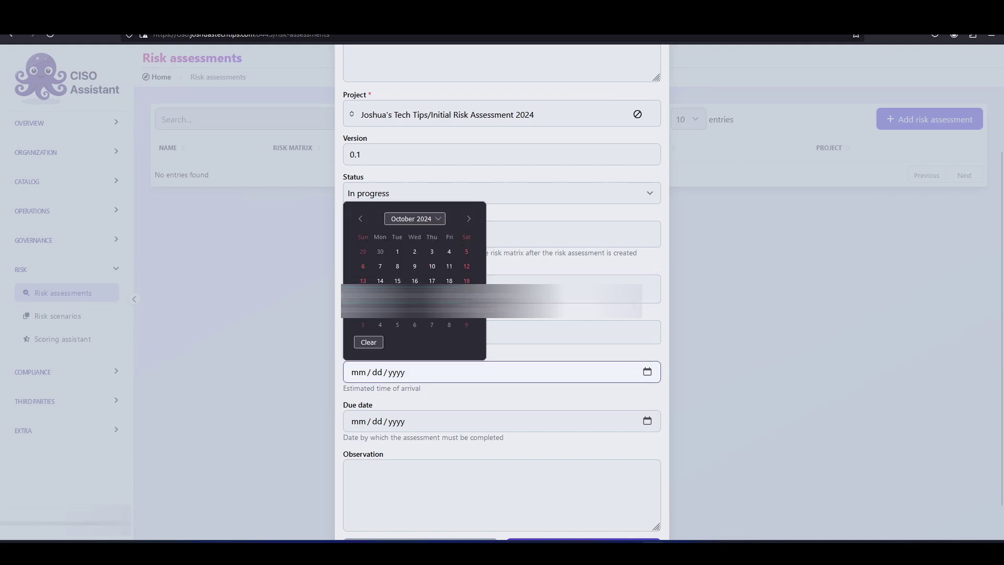
click(380, 296)
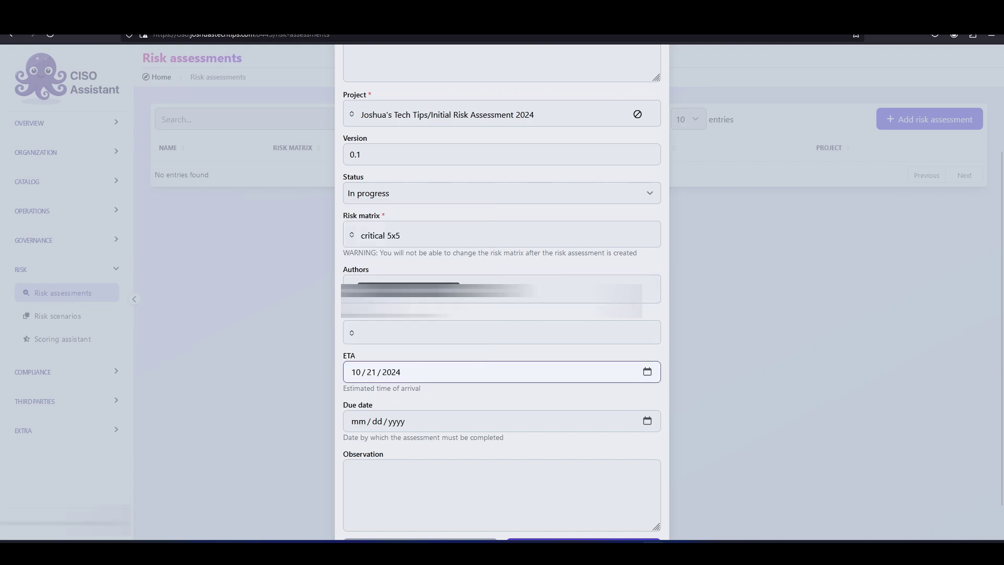
Set the risk assessment's due date to 10/21/2025 and save the assessment
click(646, 421)
click(438, 268)
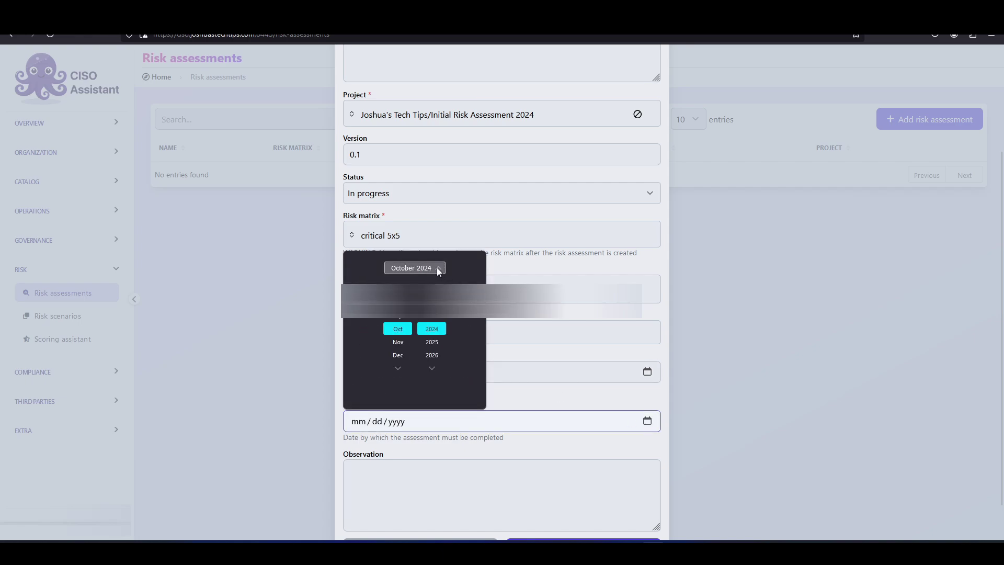
click(432, 342)
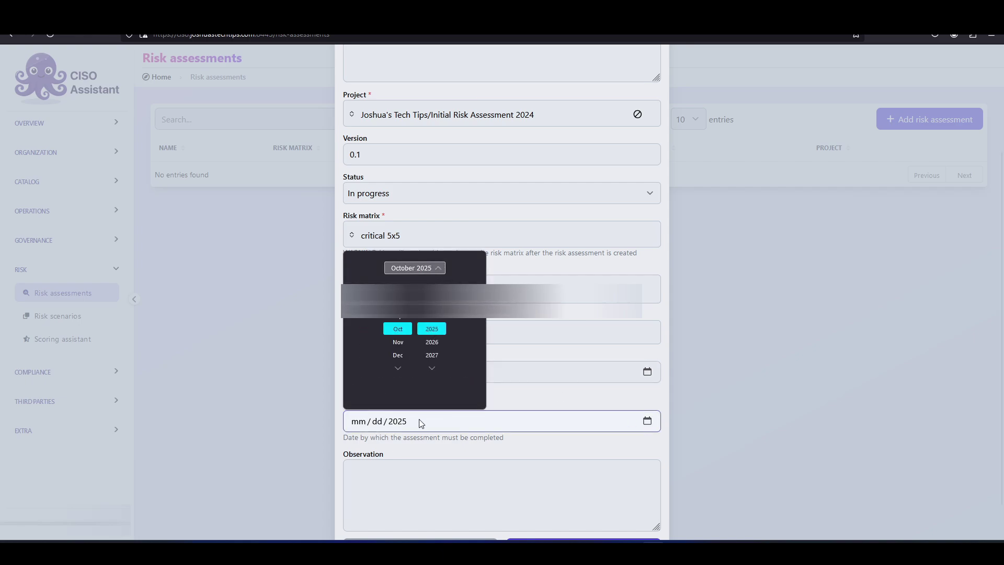
click(404, 328)
click(370, 422)
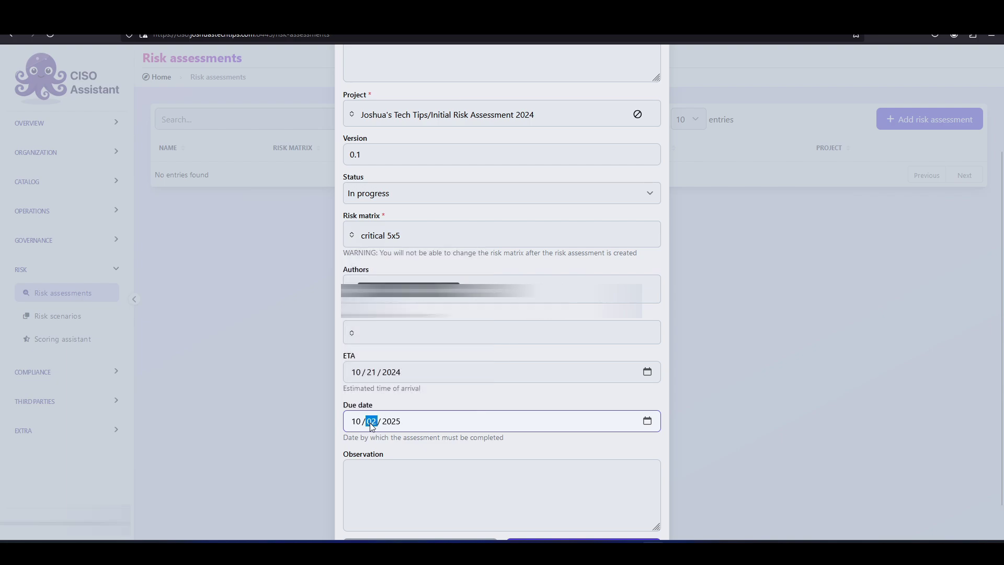
text(21)
click(397, 445)
scroll(397, 446, down, 1)
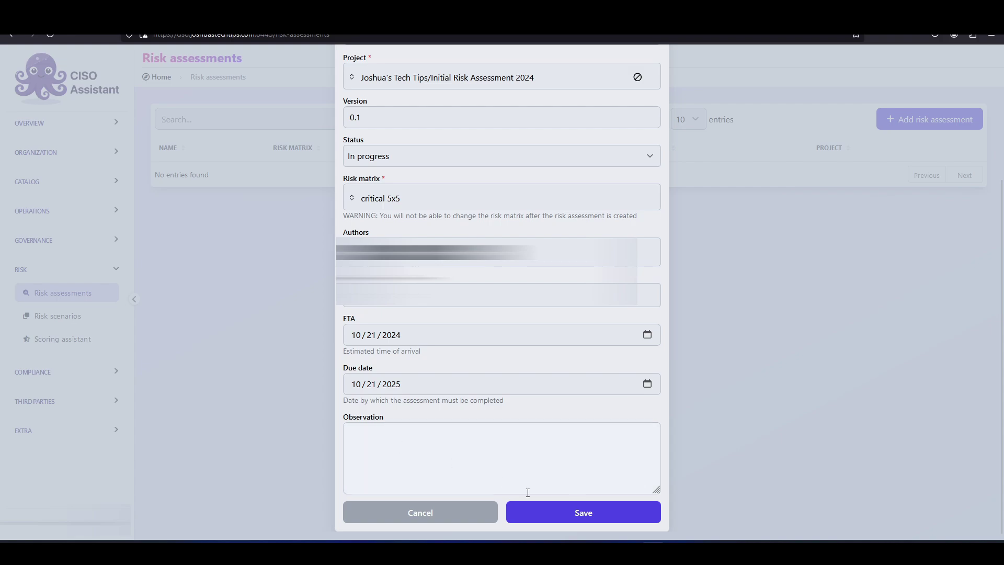
click(550, 518)
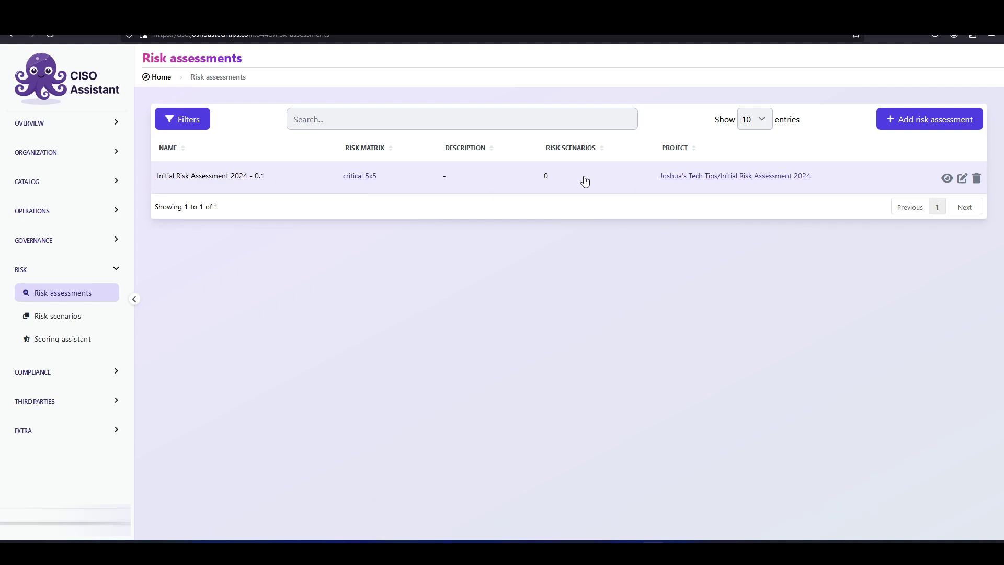
Add a risk scenario named "Malware" to the Initial Risk Assessment 2024 with the threat Global/Malware
click(68, 325)
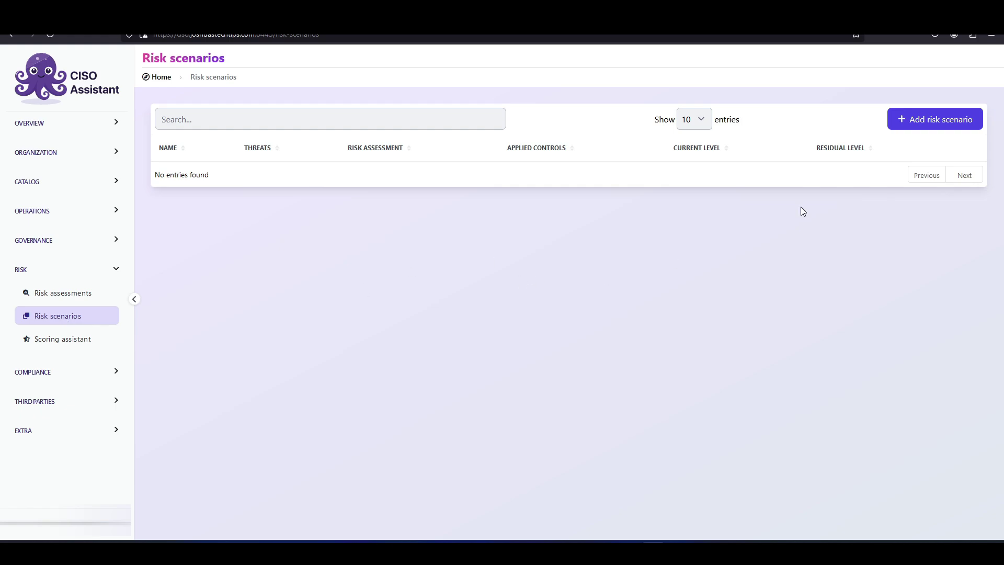
click(911, 119)
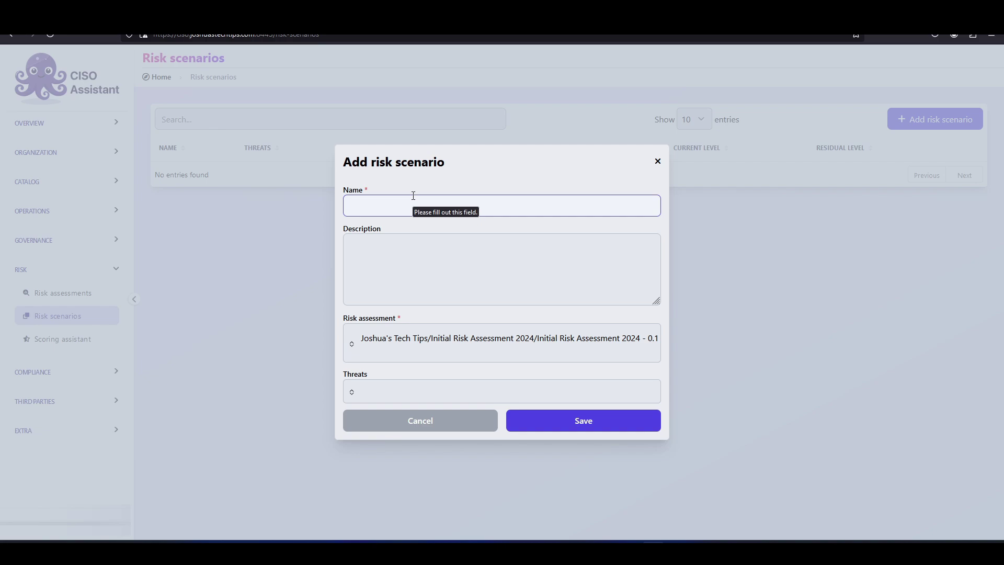
text(Malware)
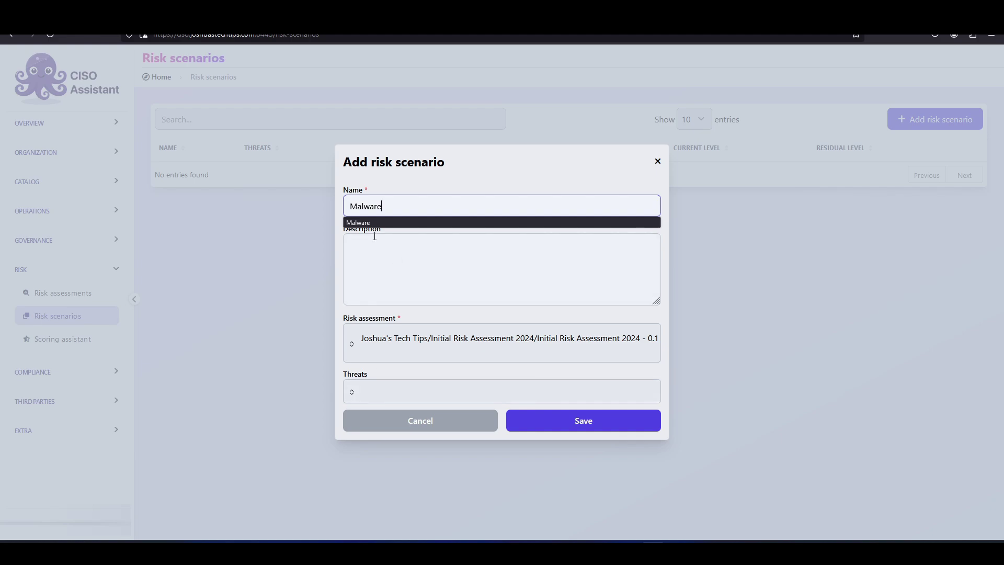
click(363, 224)
click(363, 391)
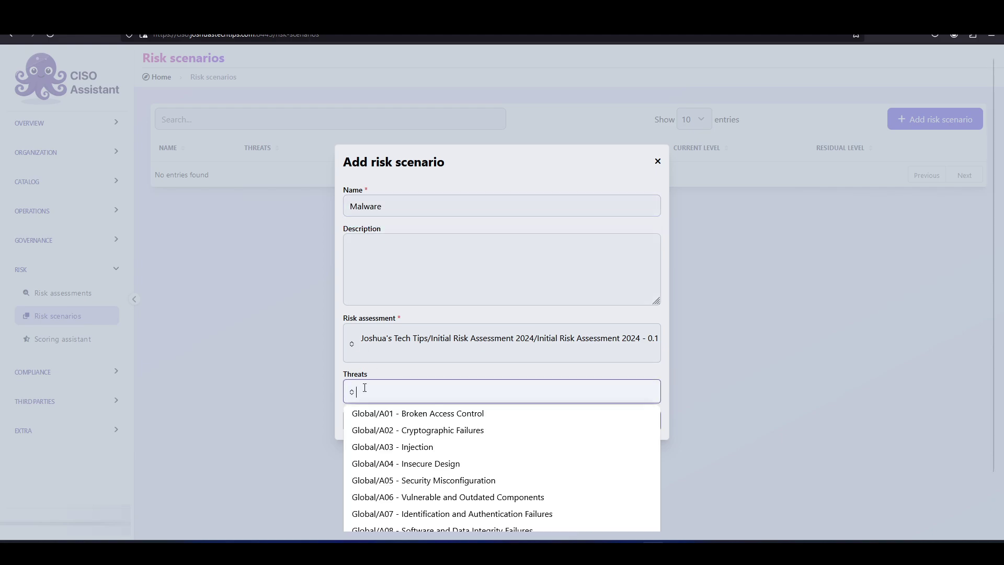
text(malw)
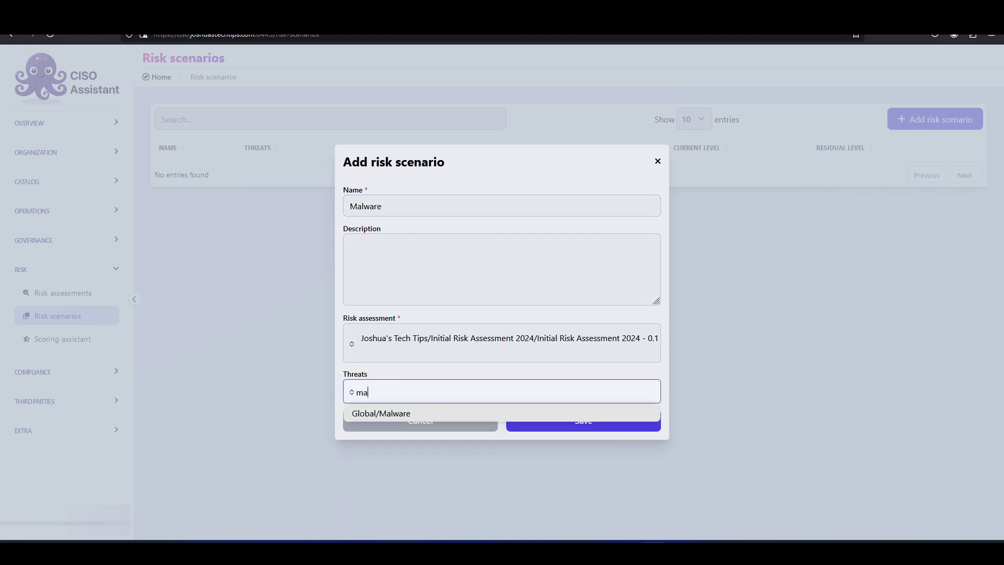
click(371, 413)
click(507, 361)
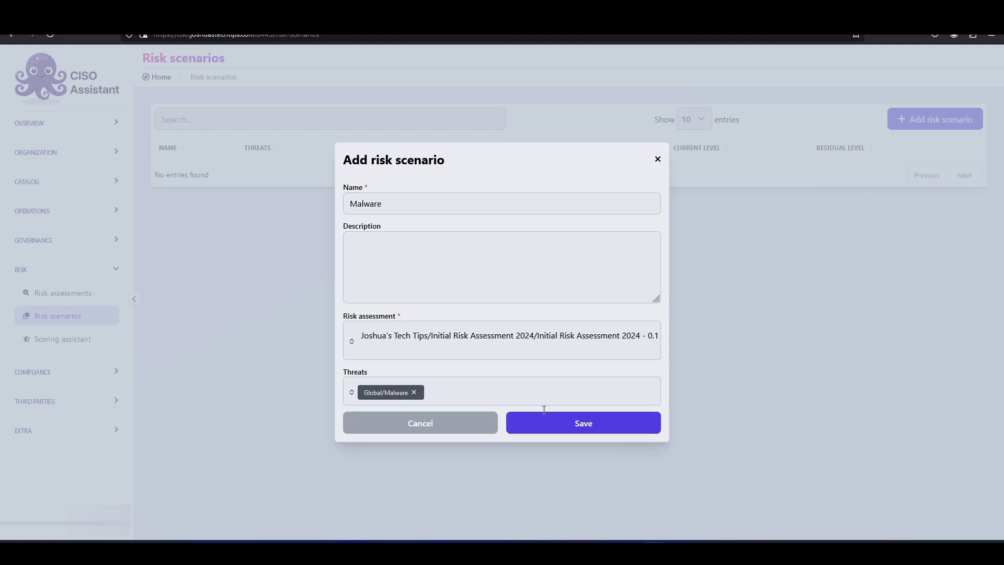
click(559, 430)
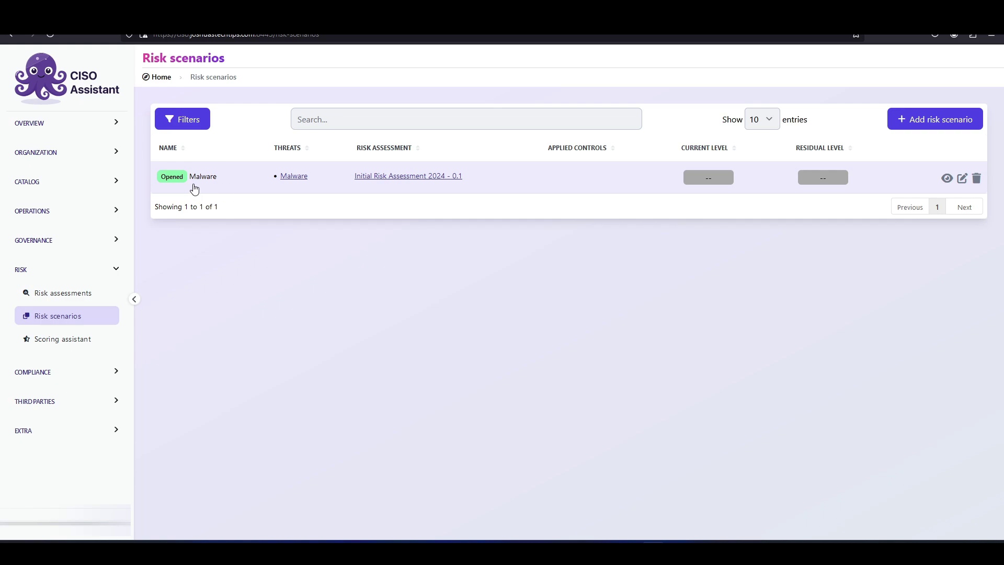
Start a new applied control named "EDR" with the category Technical and the status Active
click(95, 212)
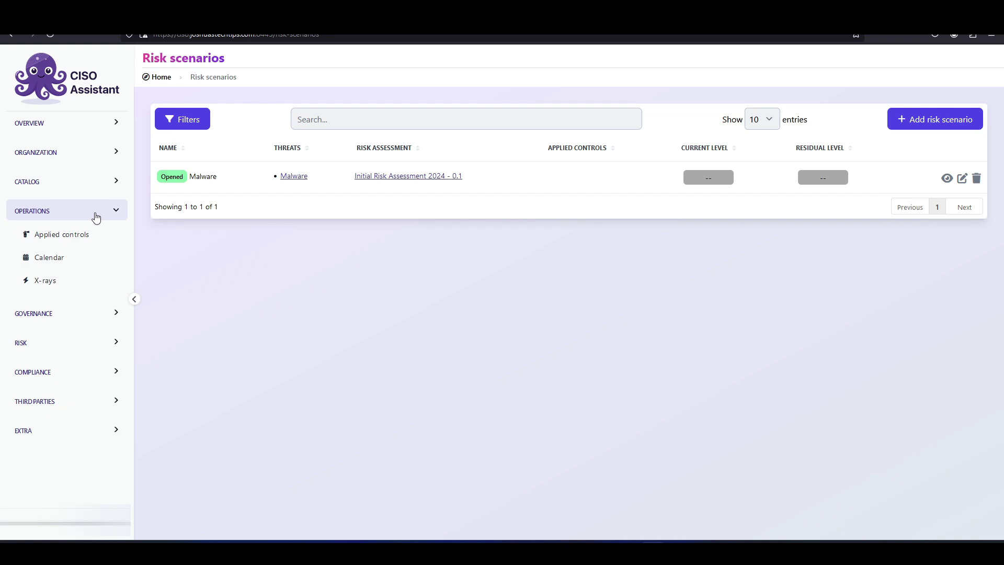
click(76, 241)
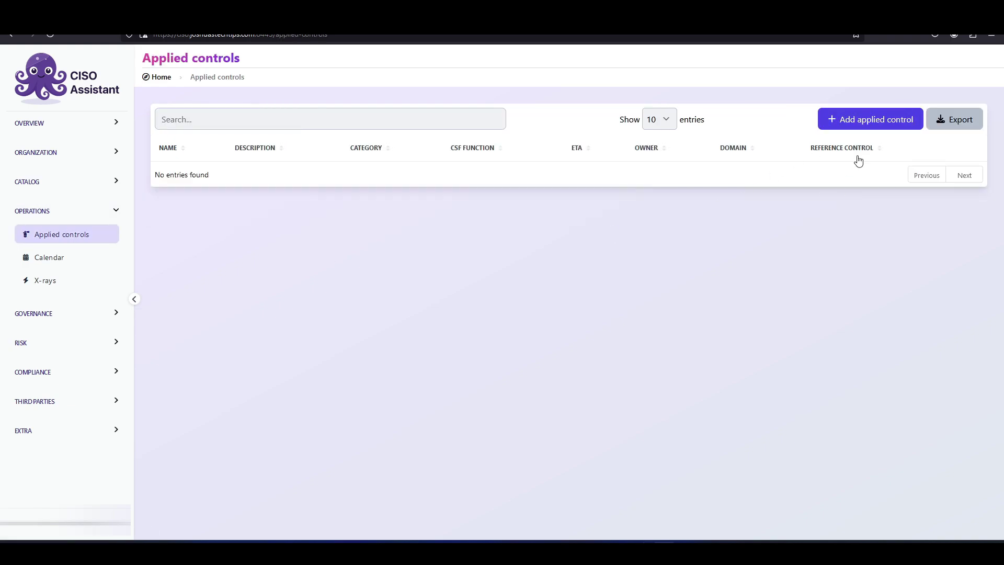
click(869, 123)
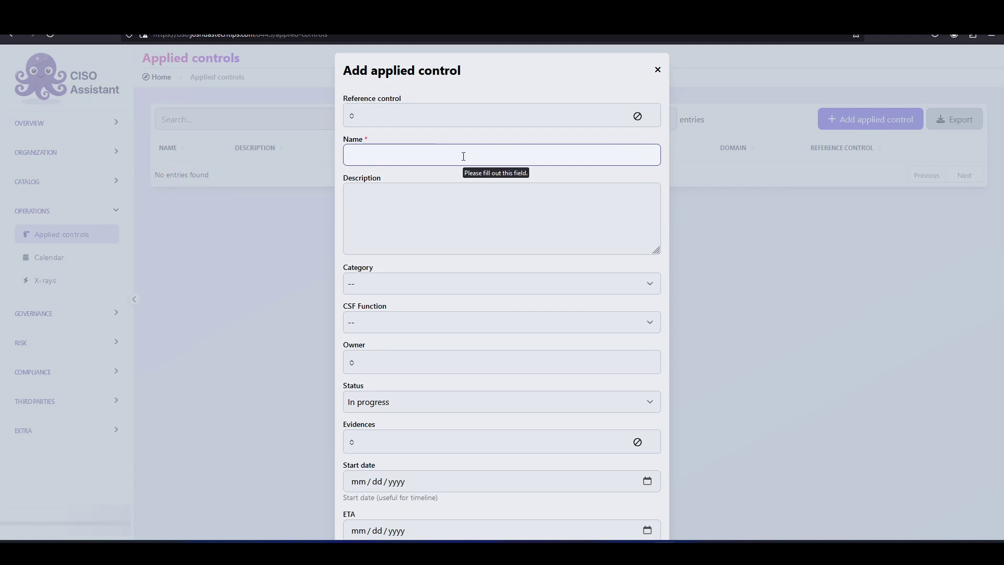
text(EDR)
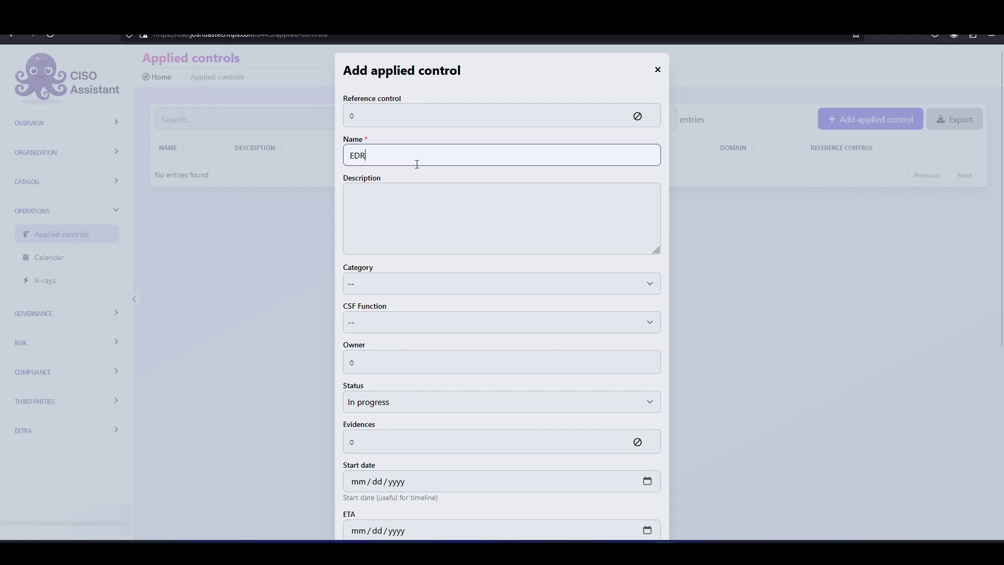
click(415, 292)
click(382, 357)
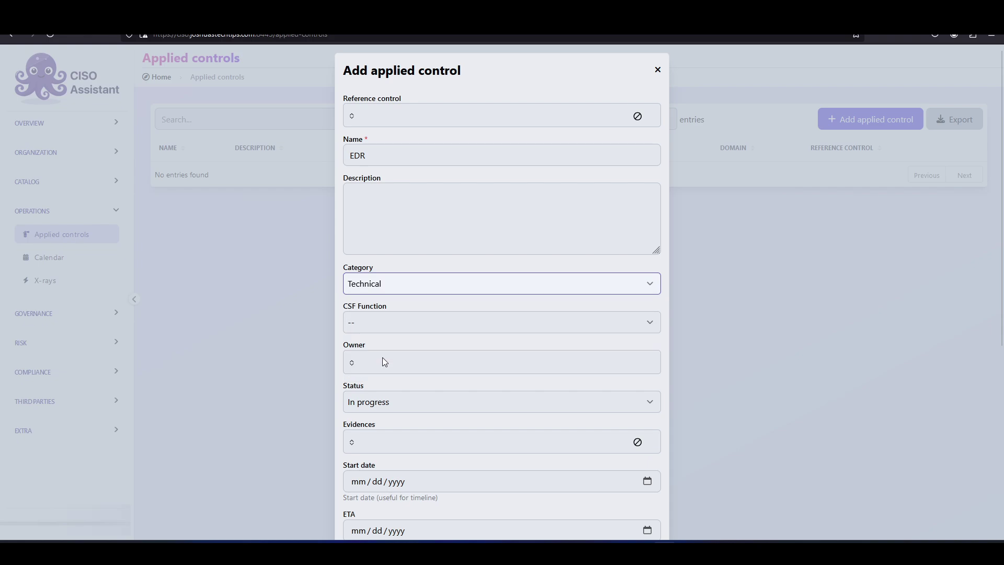
scroll(387, 352, down, 1)
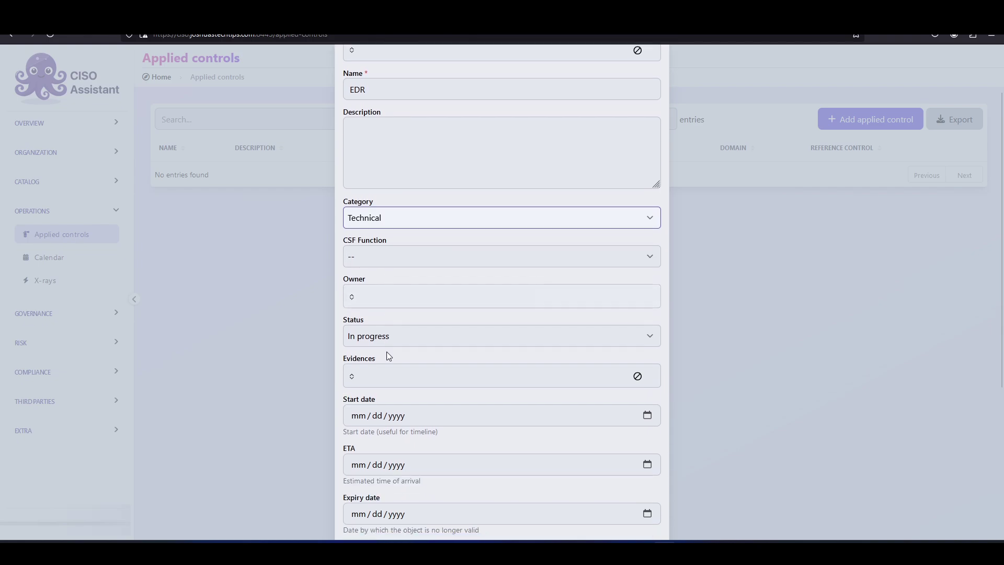
click(392, 340)
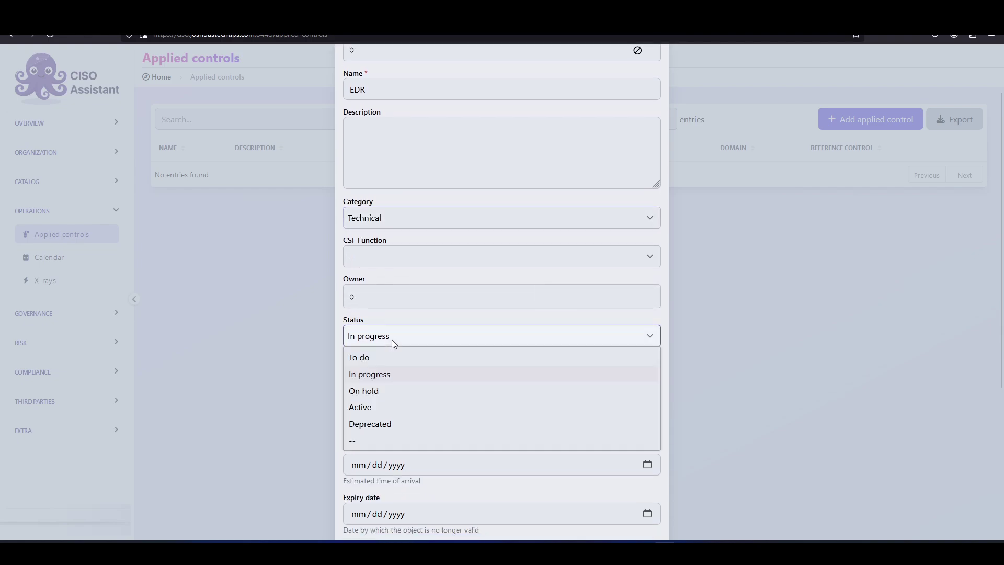
click(378, 403)
Set the EDR control's ETA to 10/21/2024 and its expiry date to 10/21/2025
scroll(397, 376, down, 2)
scroll(406, 372, down, 2)
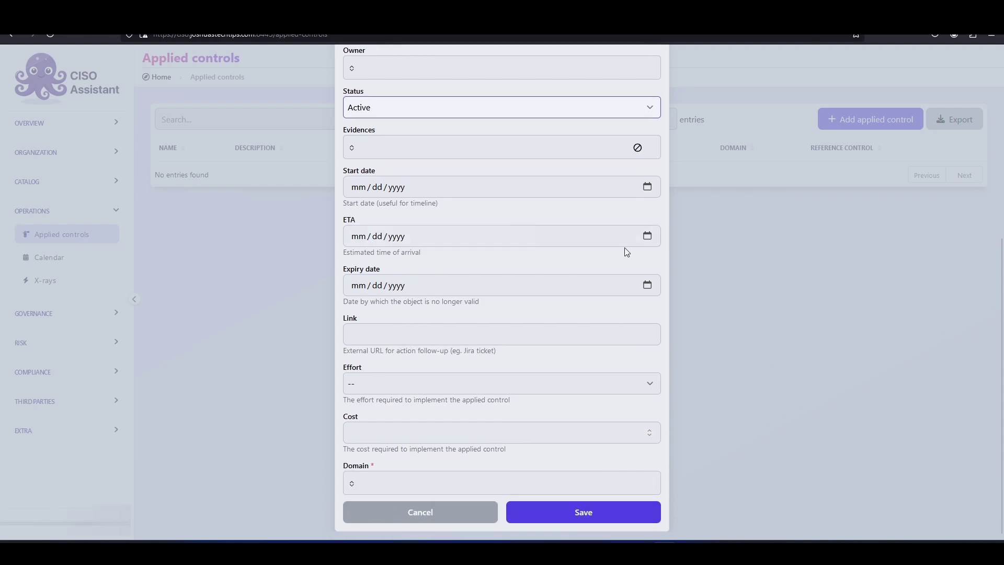
click(647, 236)
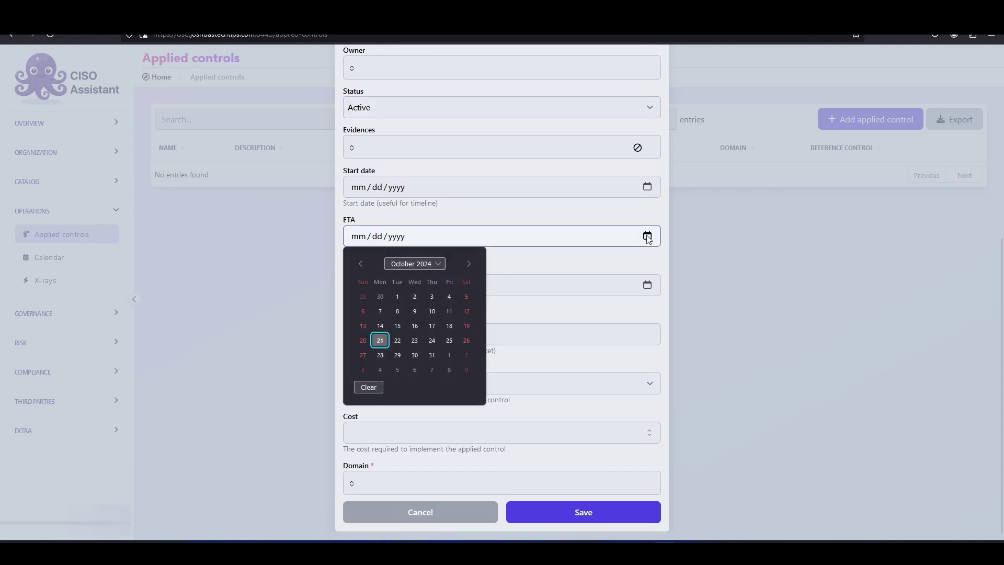
click(379, 340)
click(647, 285)
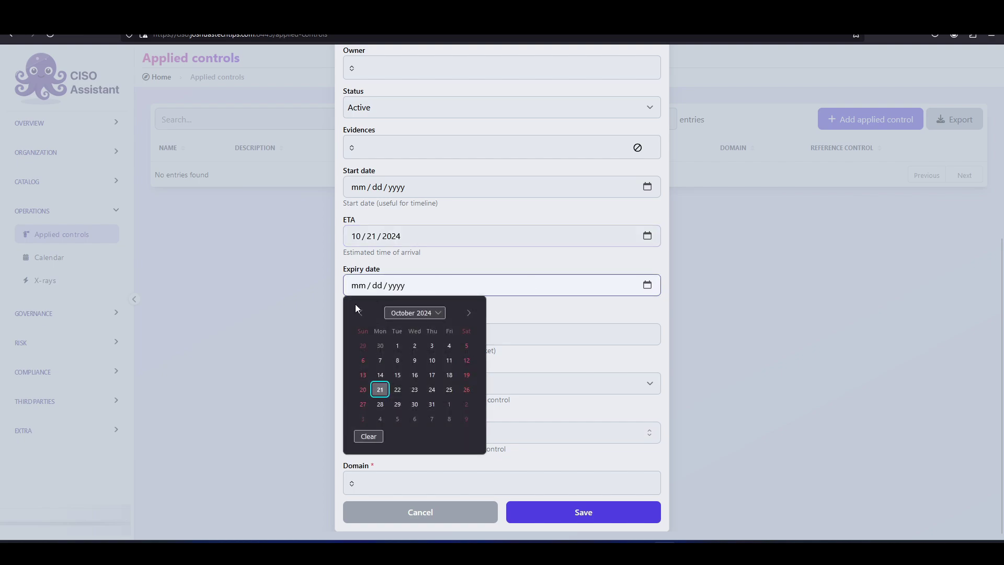
click(443, 312)
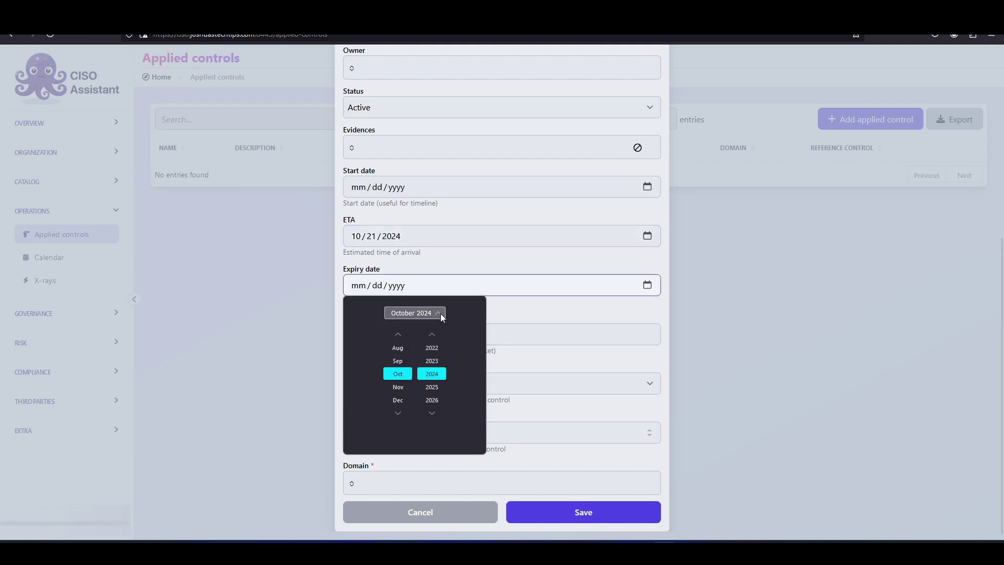
click(431, 387)
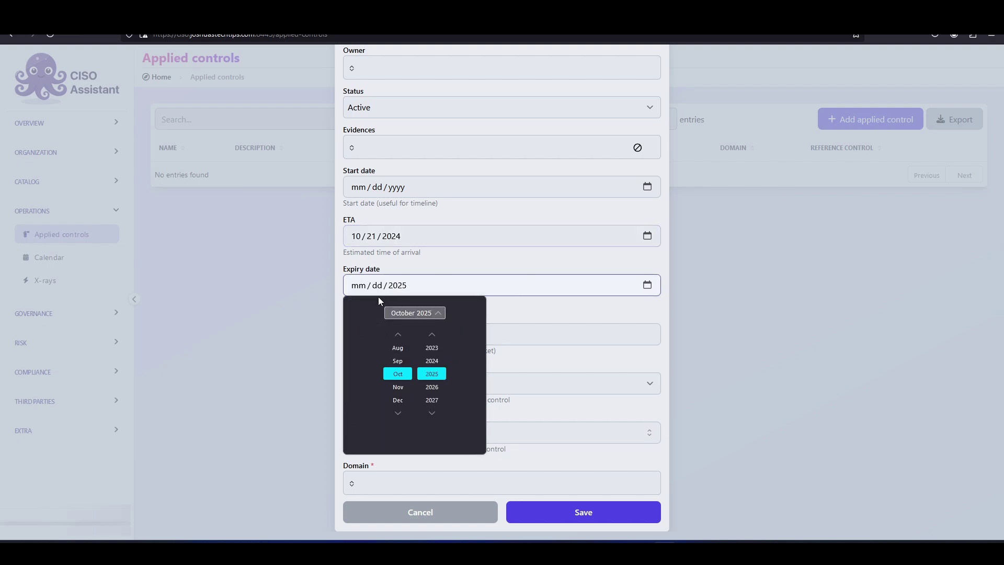
click(395, 377)
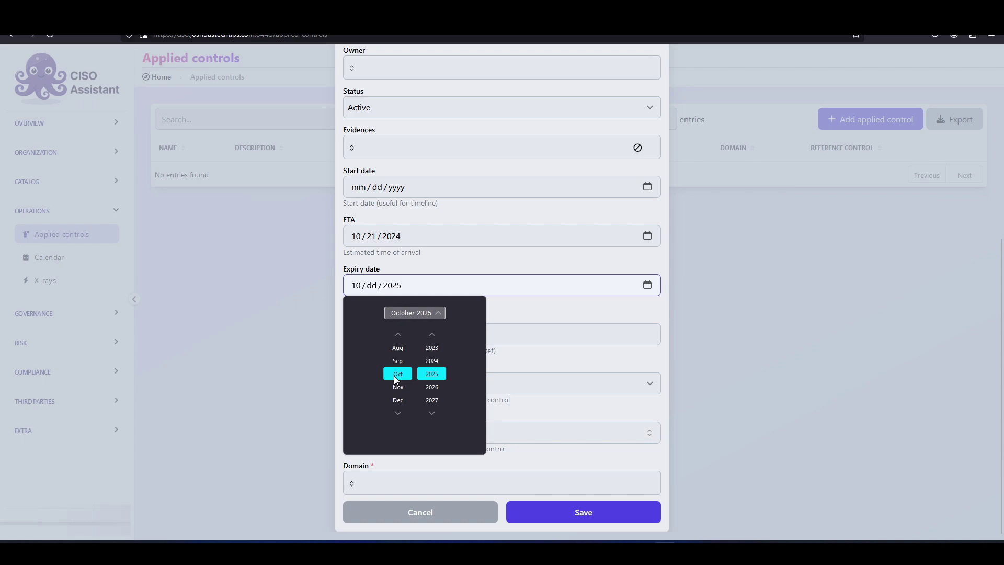
click(375, 287)
text(21)
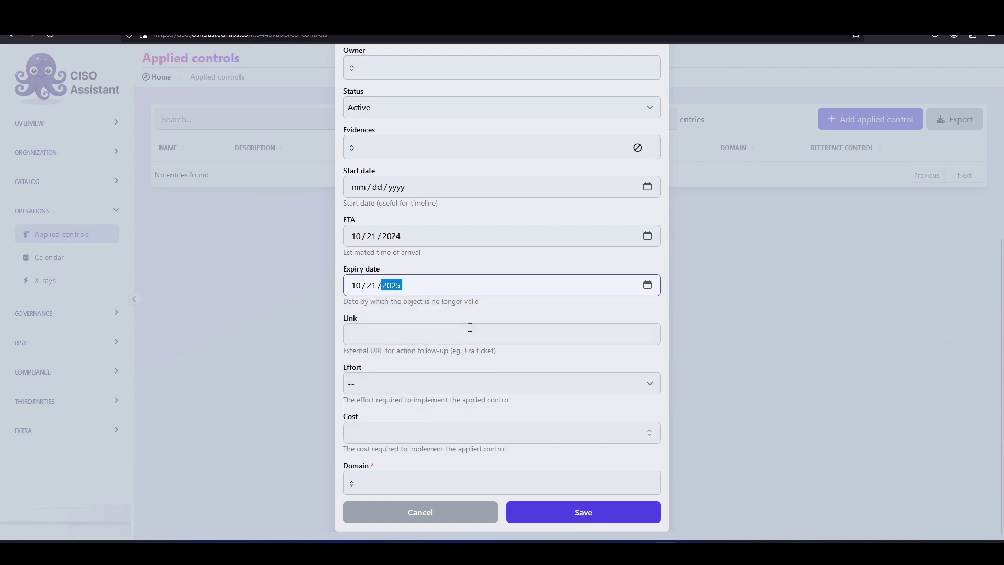
click(490, 314)
Set the EDR control's cost to 5000, assign it to the Joshua's Tech Tips domain and save it
click(398, 429)
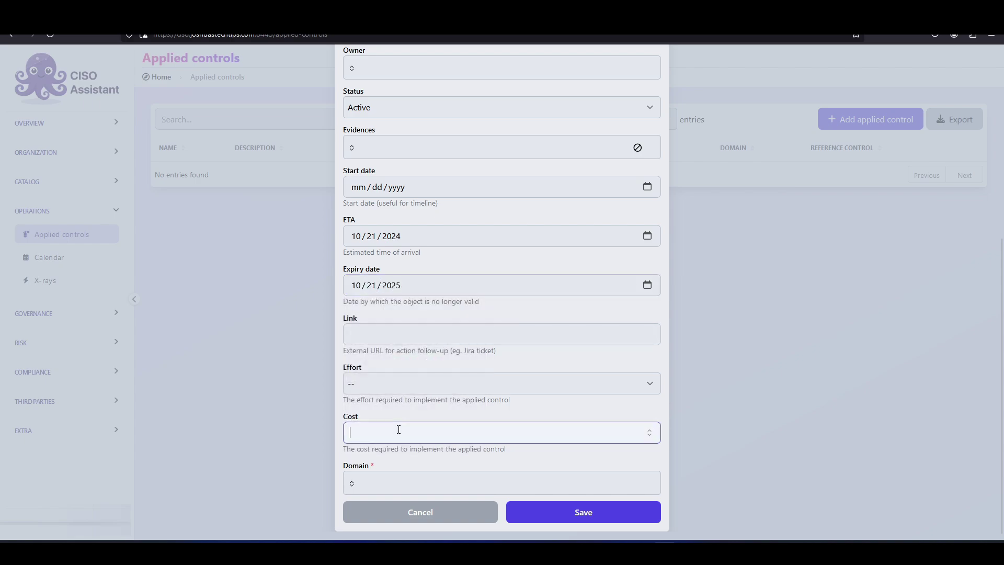
text(5000)
click(416, 408)
click(390, 482)
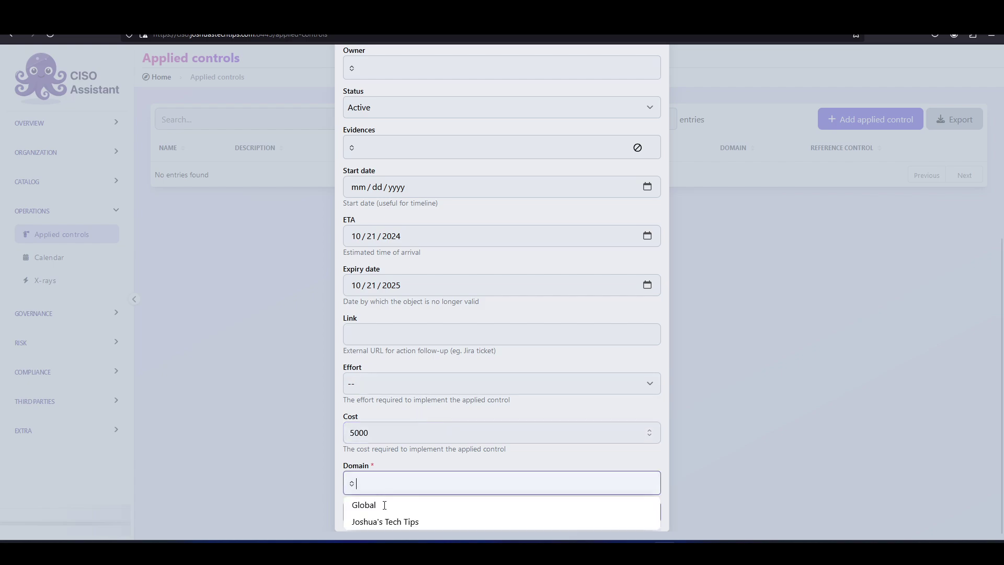
click(398, 522)
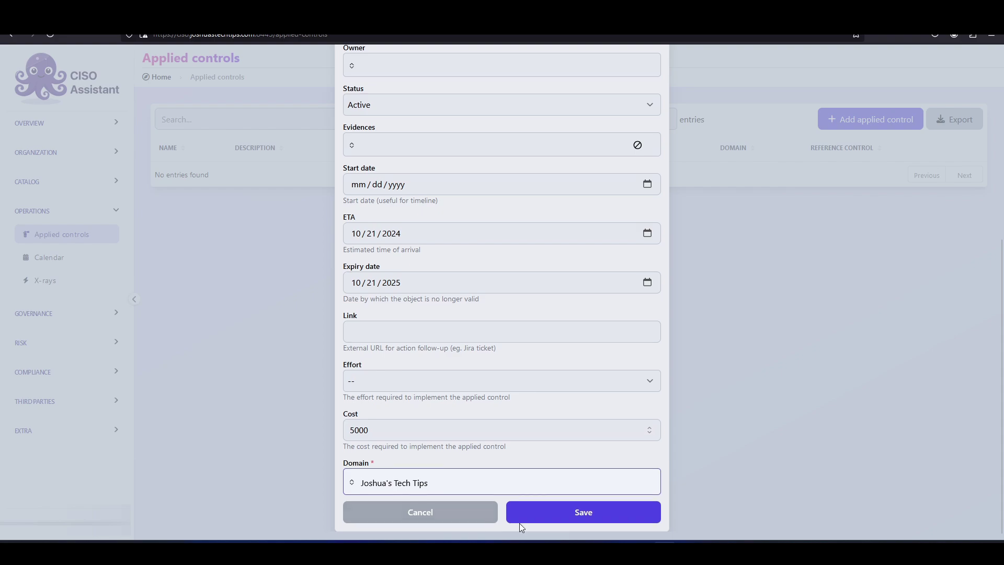
click(551, 519)
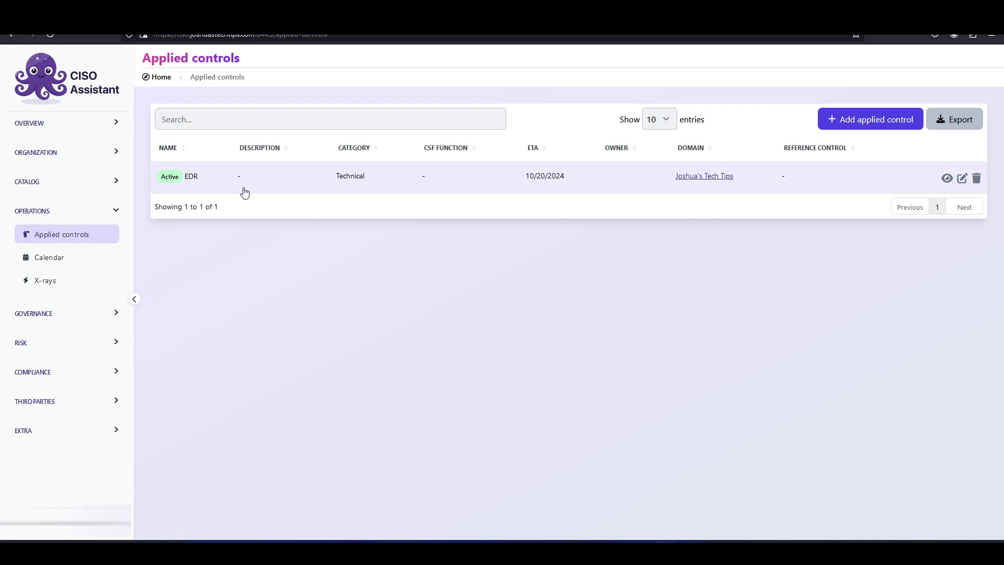
Open the Malware risk scenario for editing and set its current probability to Medium and current impact to High
click(81, 345)
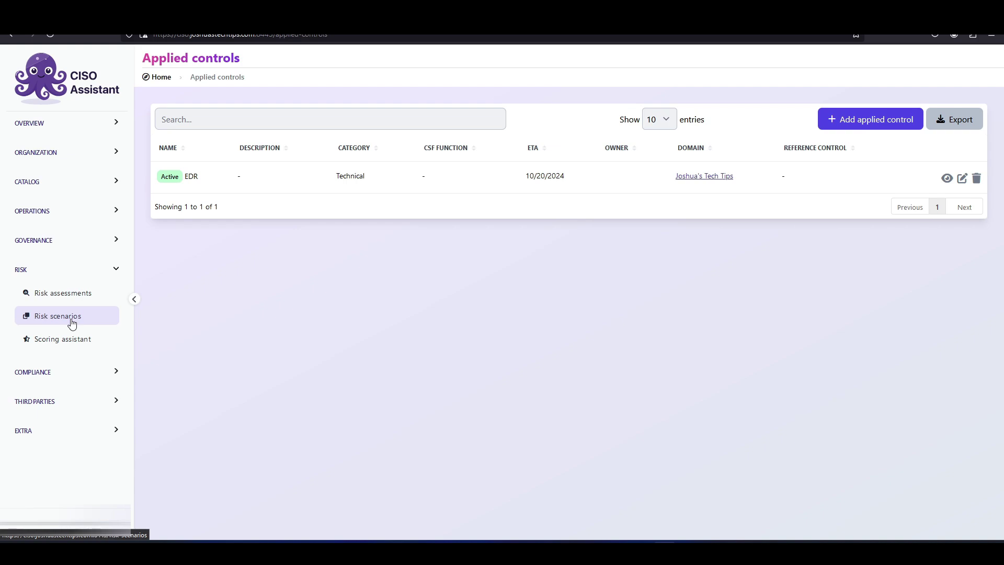
click(72, 324)
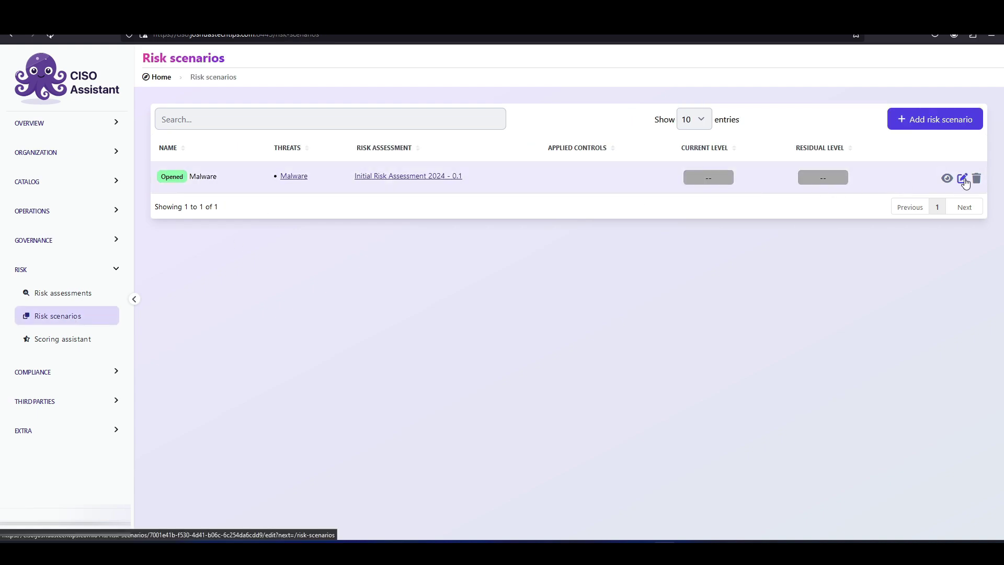
click(964, 178)
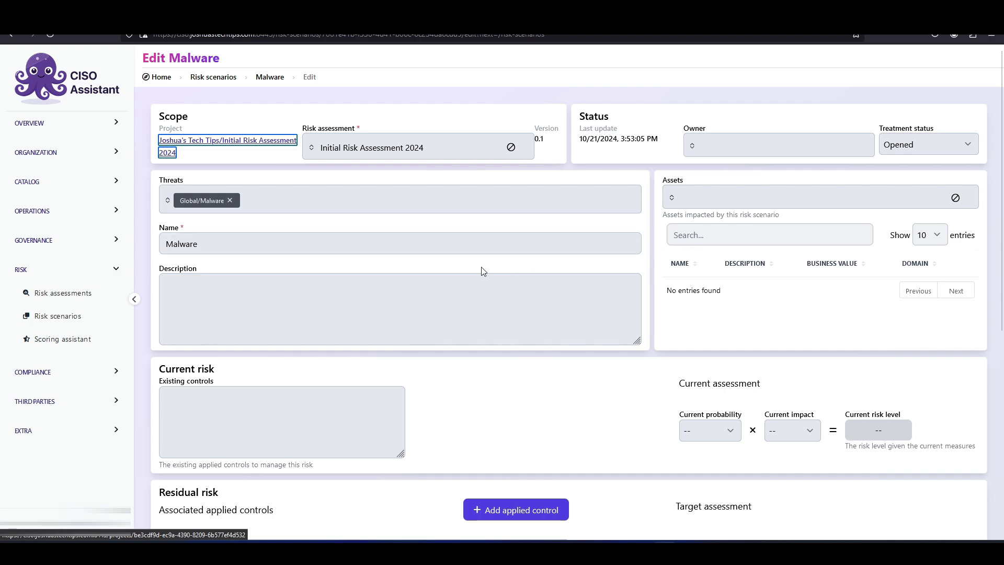
scroll(481, 270, down, 4)
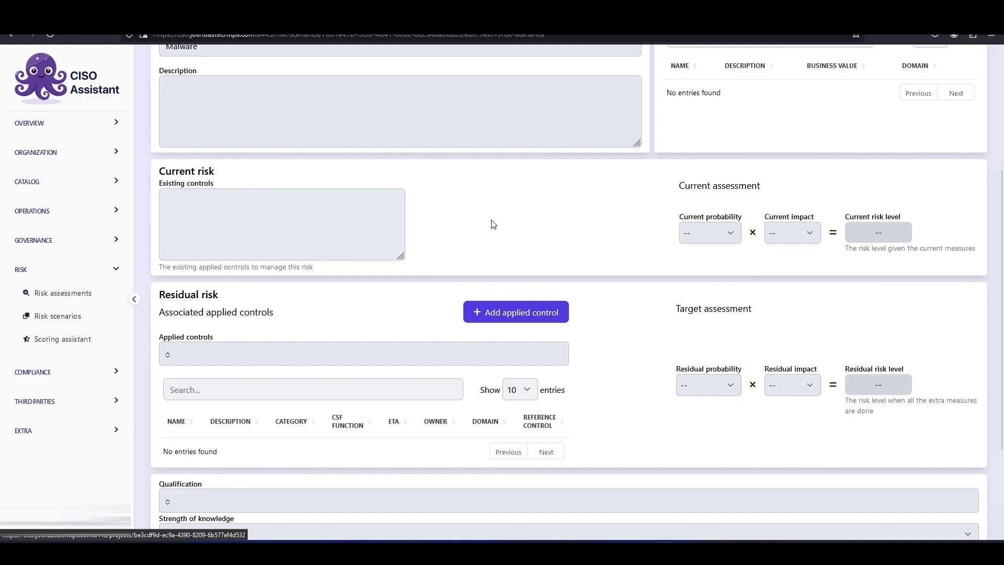
click(734, 233)
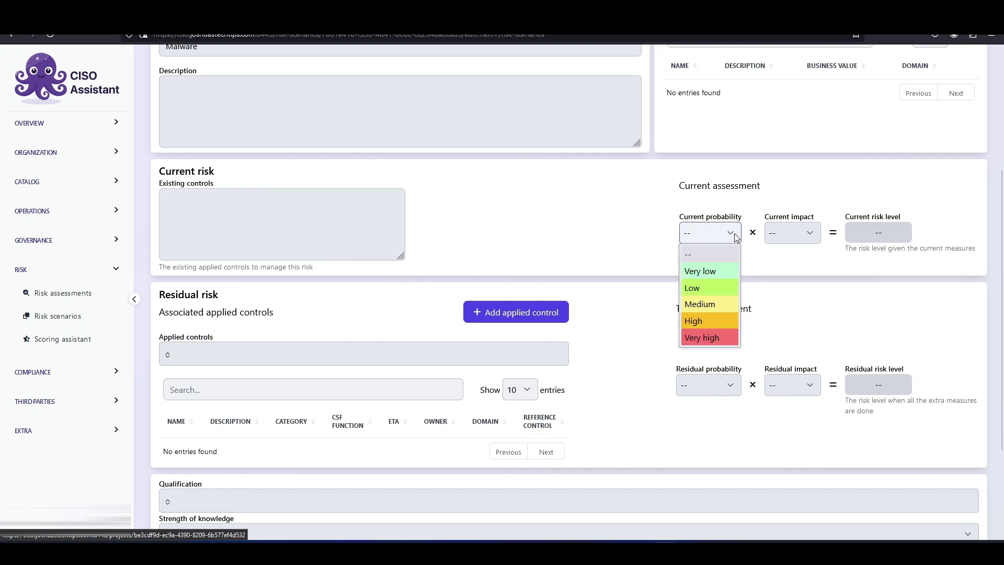
click(699, 304)
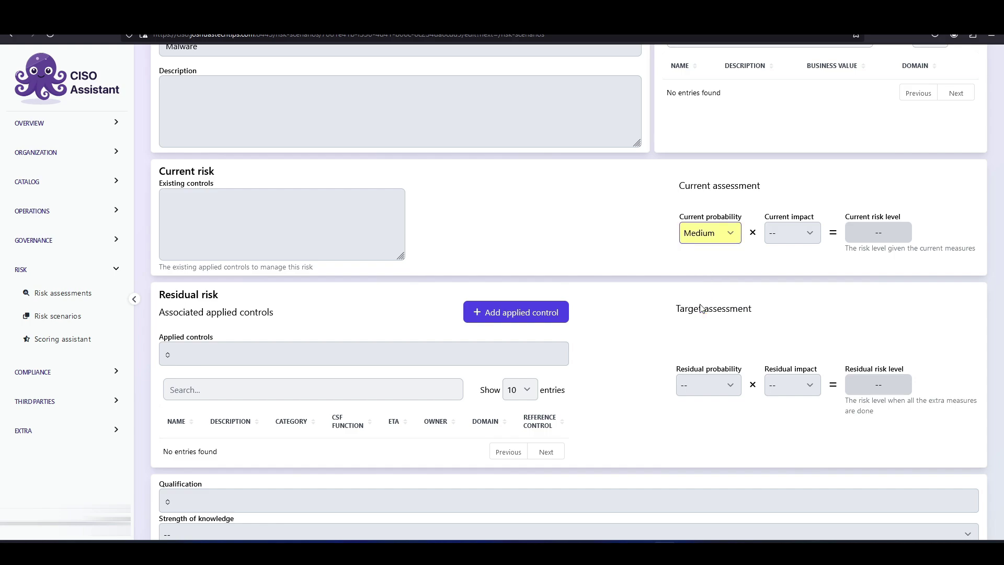
click(811, 232)
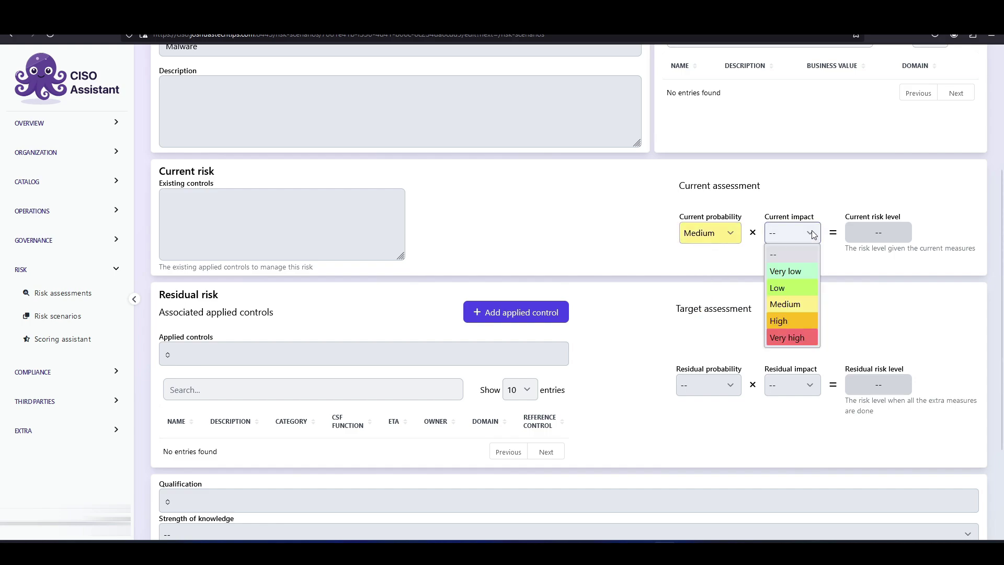
click(779, 321)
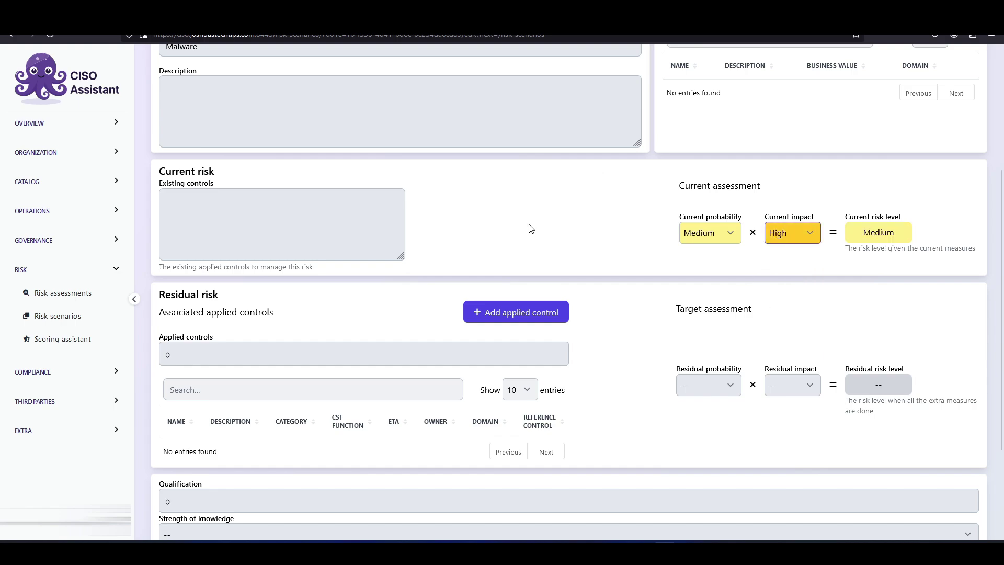
Associate the Joshua's Tech Tips/EDR applied control with the Malware scenario's residual risk
scroll(531, 228, down, 1)
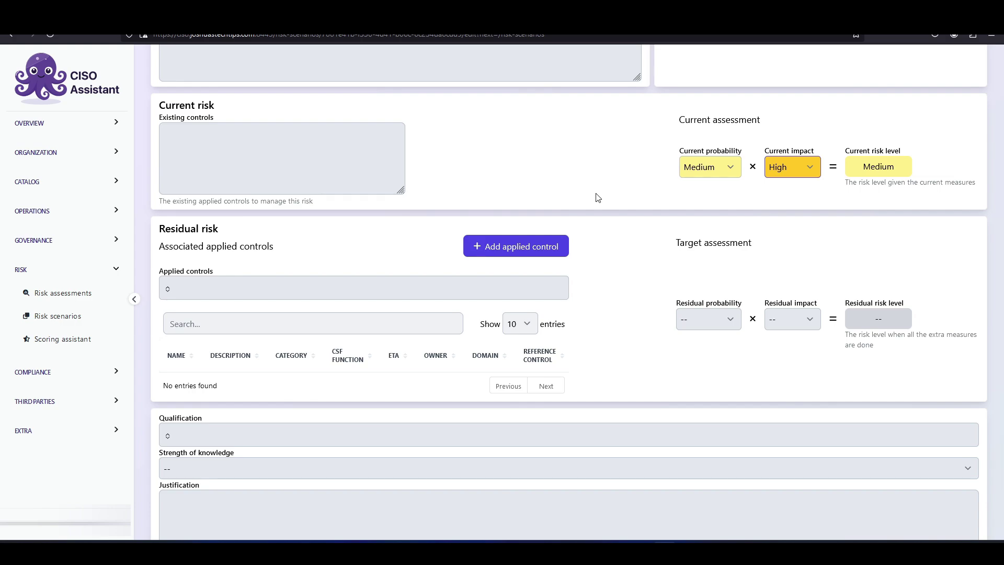
scroll(598, 198, down, 1)
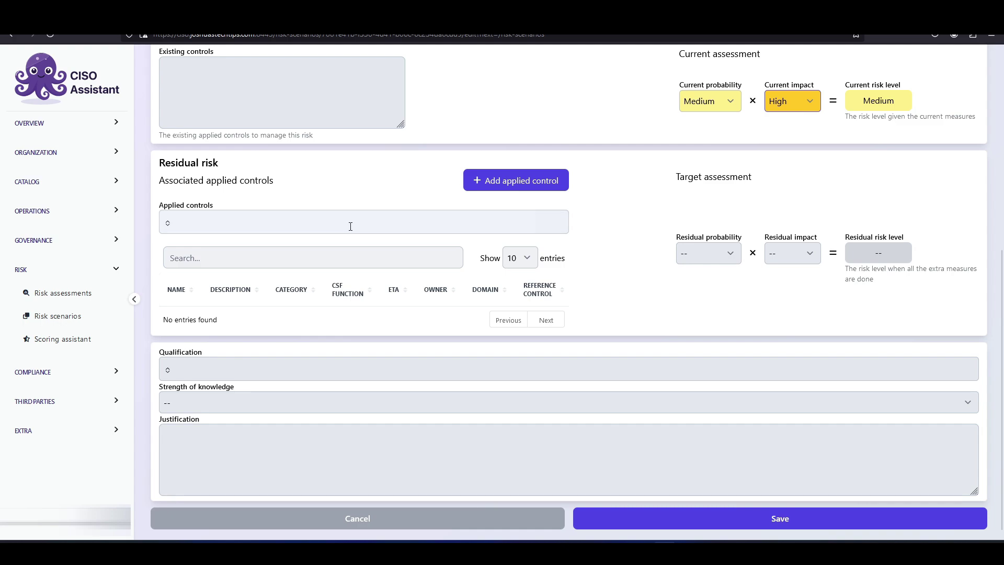
click(259, 229)
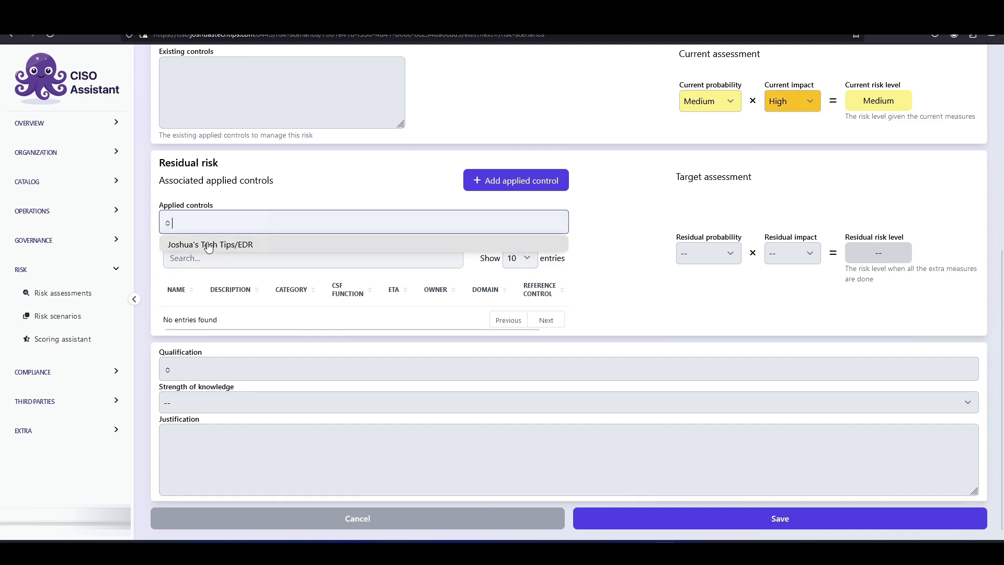
click(246, 250)
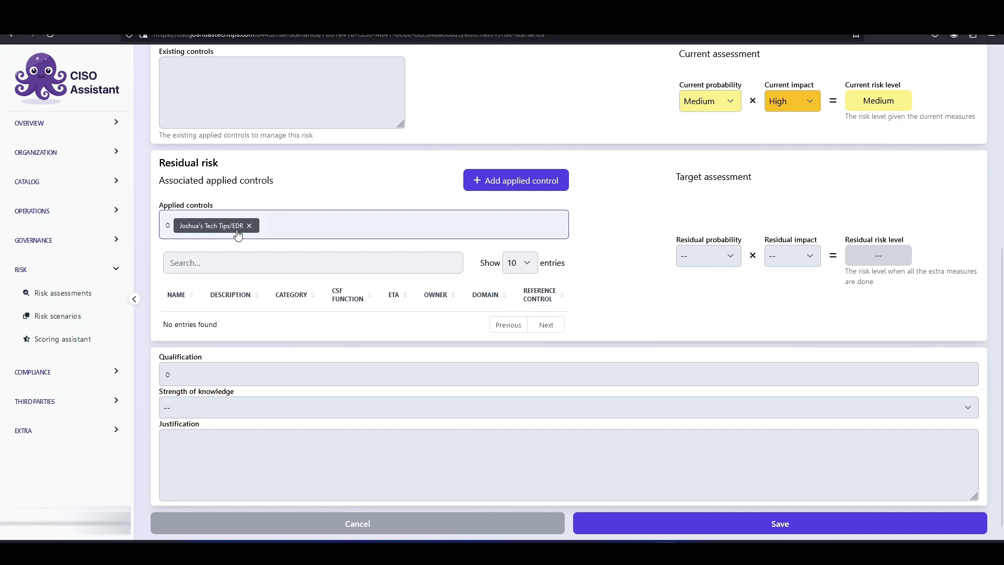
Set the Malware scenario's residual probability and residual impact both to Low
scroll(418, 176, up, 4)
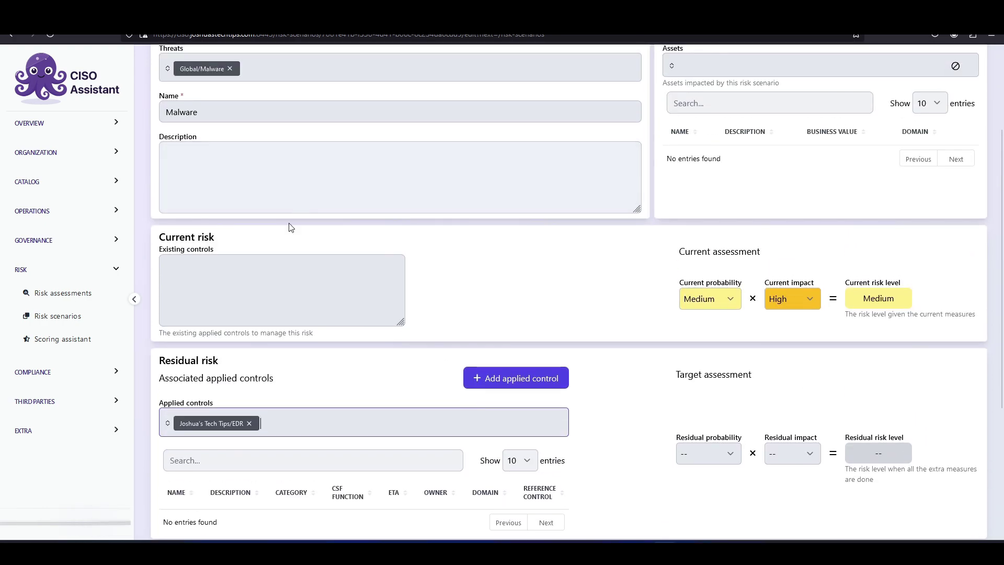
scroll(619, 337, down, 3)
scroll(644, 315, down, 1)
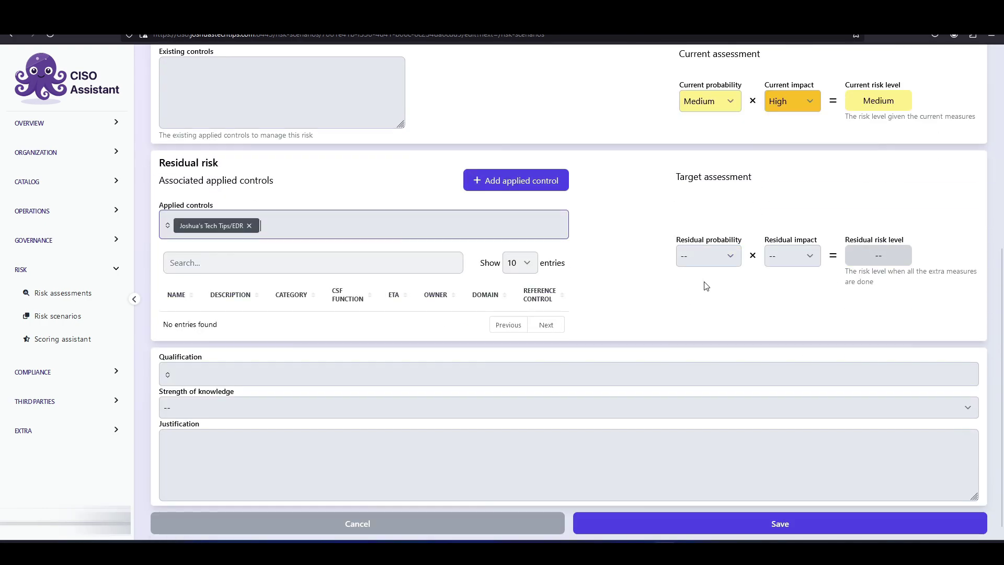
click(730, 259)
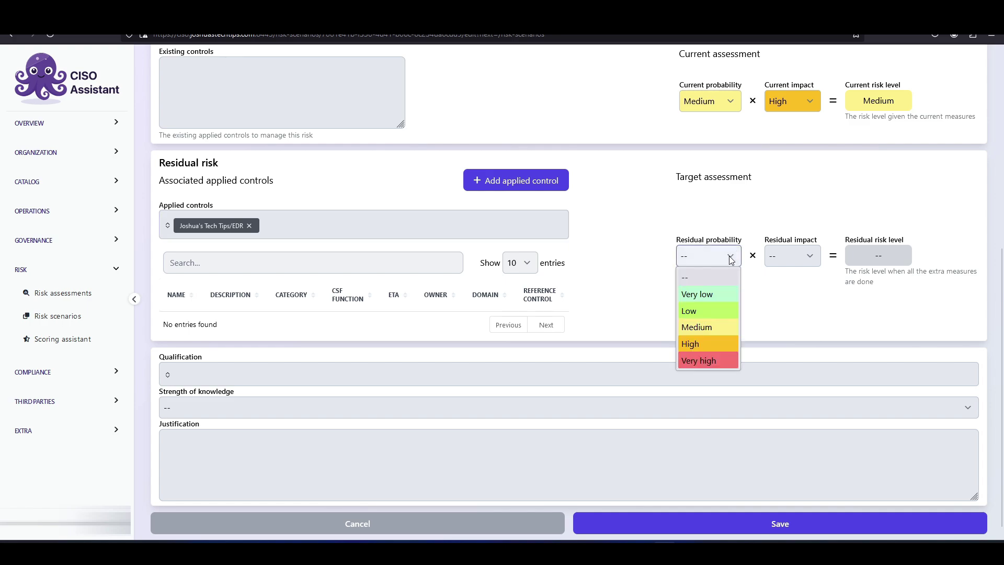
click(692, 312)
click(800, 255)
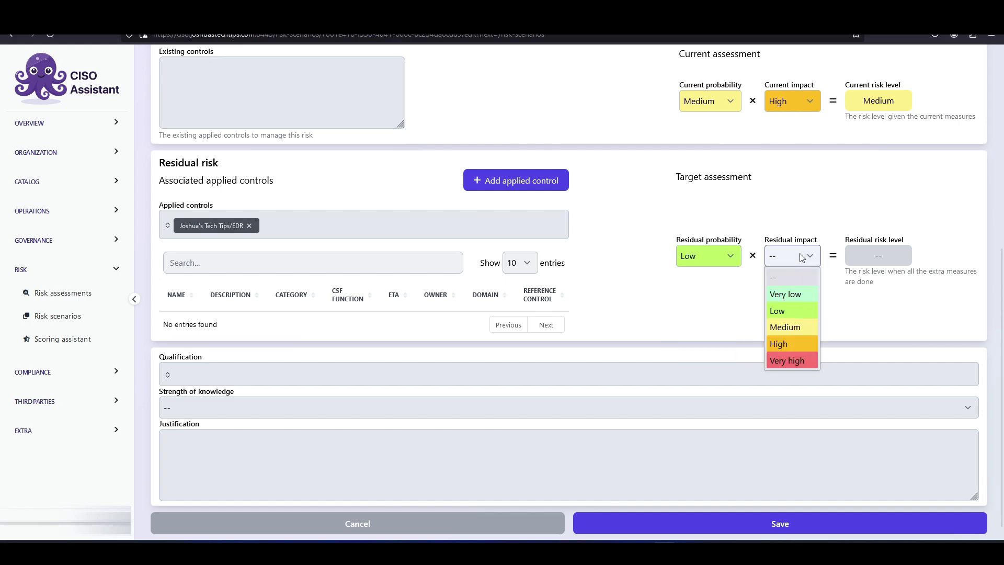
click(794, 311)
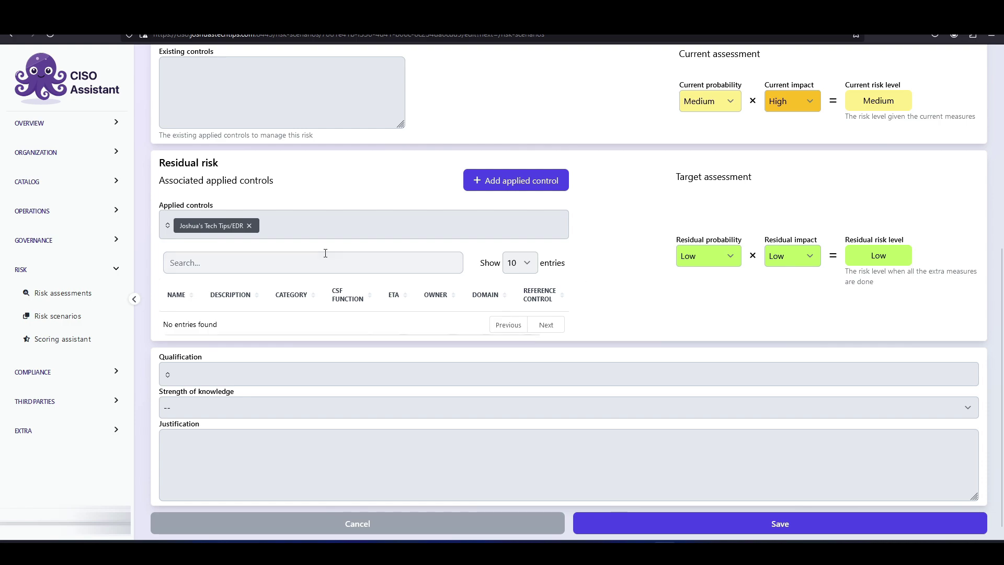
Set the Malware scenario's treatment status to Mitigated and save the scenario
scroll(251, 266, down, 1)
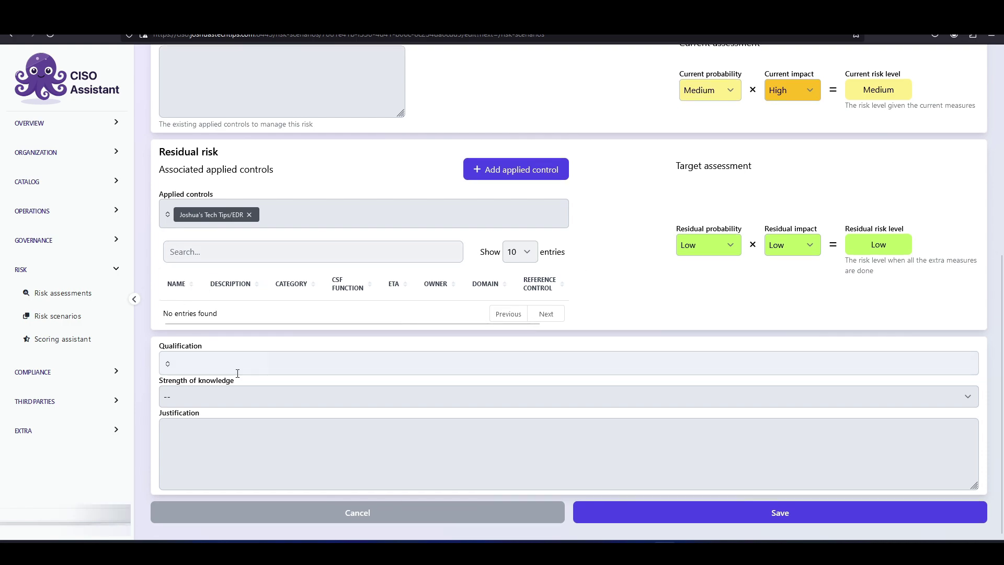
scroll(238, 373, up, 7)
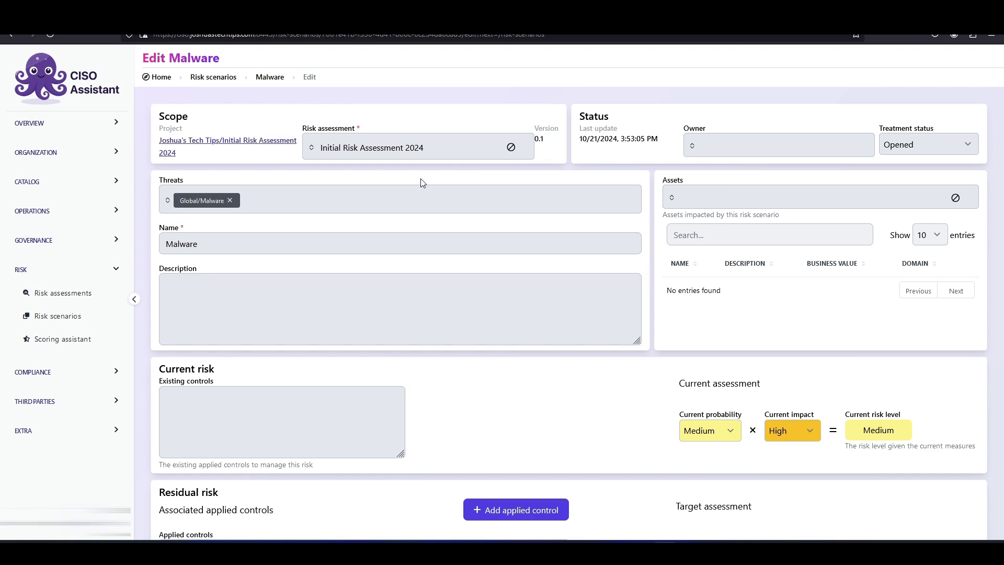
click(929, 151)
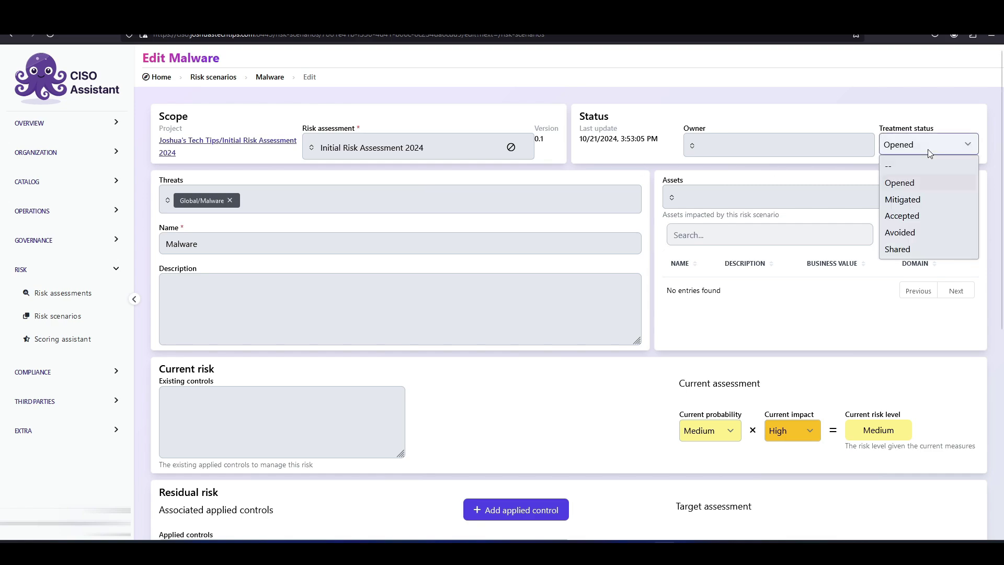
click(917, 200)
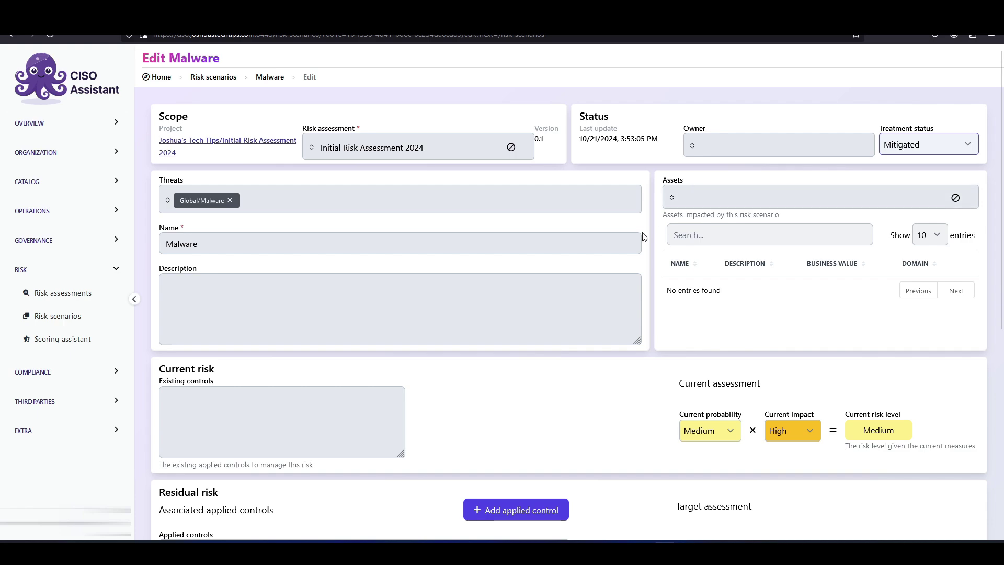
scroll(645, 232, down, 1)
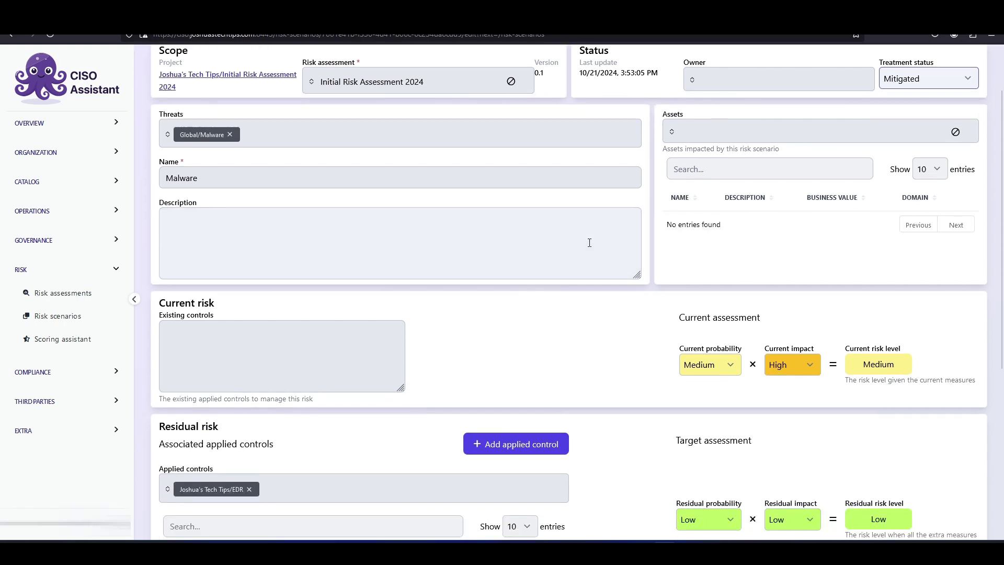
scroll(589, 243, down, 1)
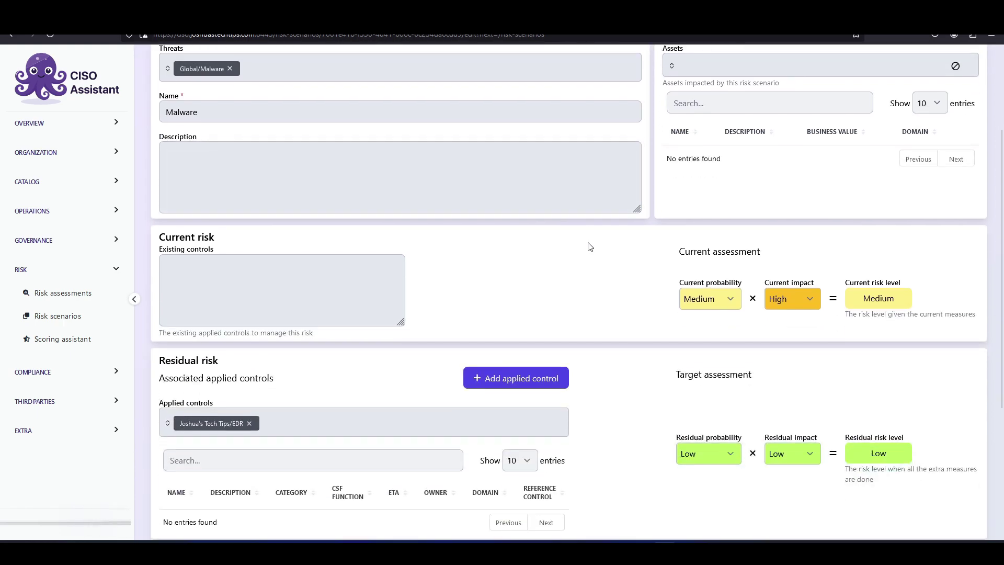
scroll(589, 246, down, 2)
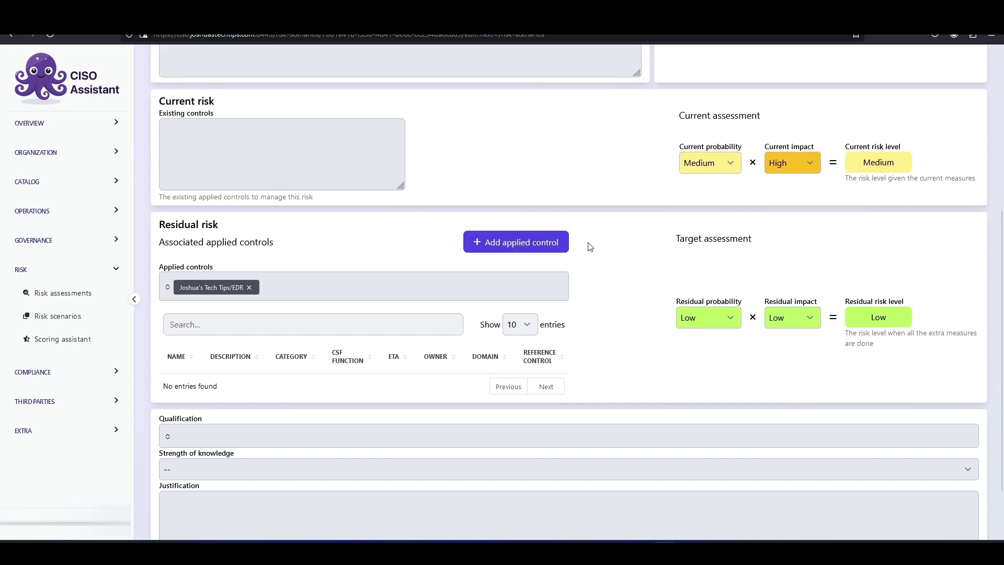
scroll(590, 246, up, 1)
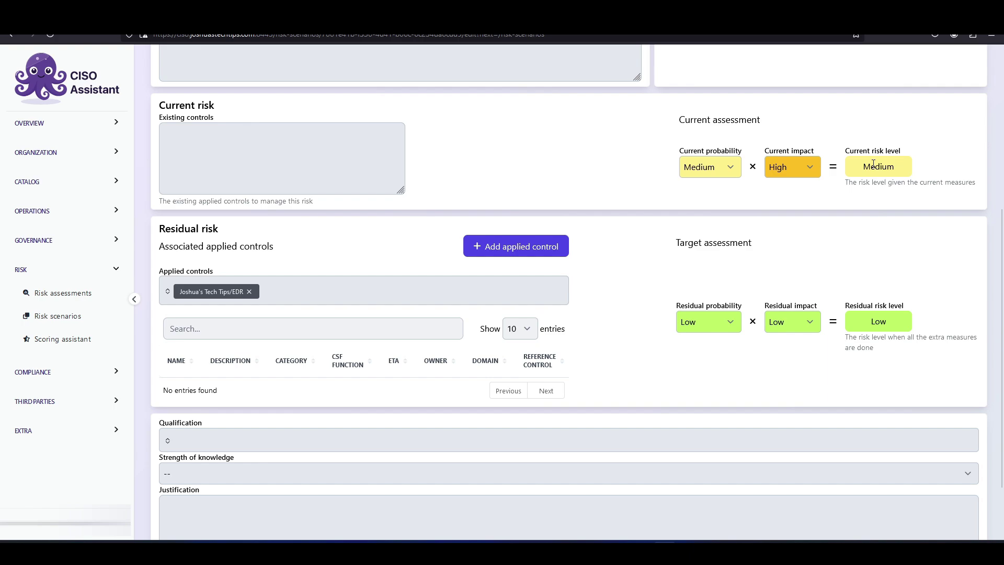
scroll(653, 172, down, 2)
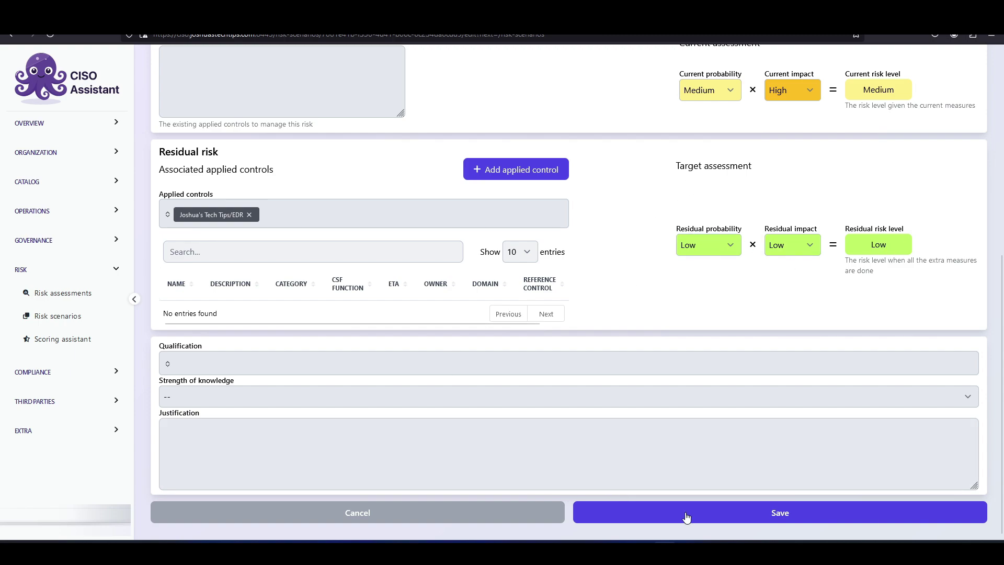
click(748, 517)
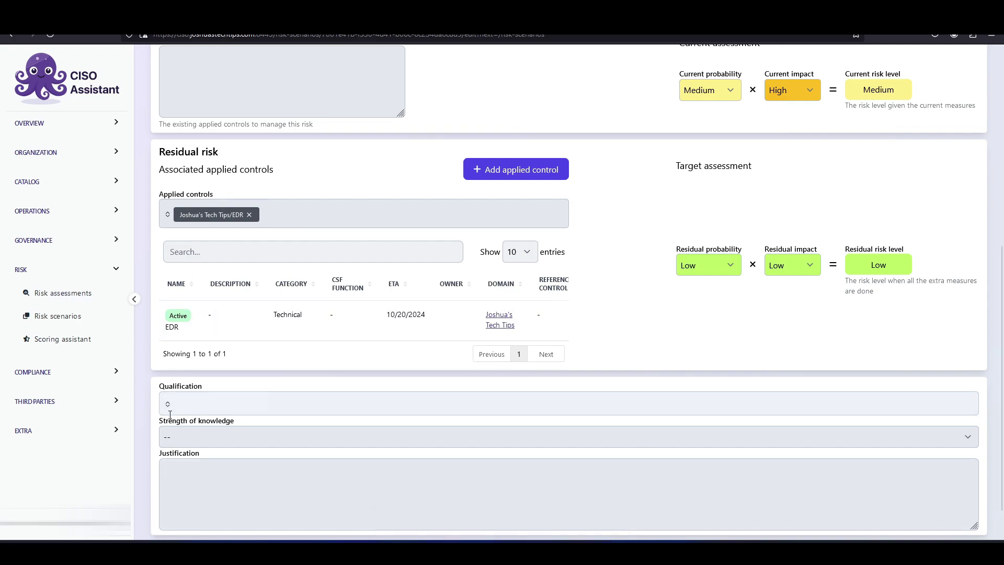
Open the Initial Risk Assessment 2024 and examine its associated scenarios, current and residual risk matrices, and risk level legend
click(80, 304)
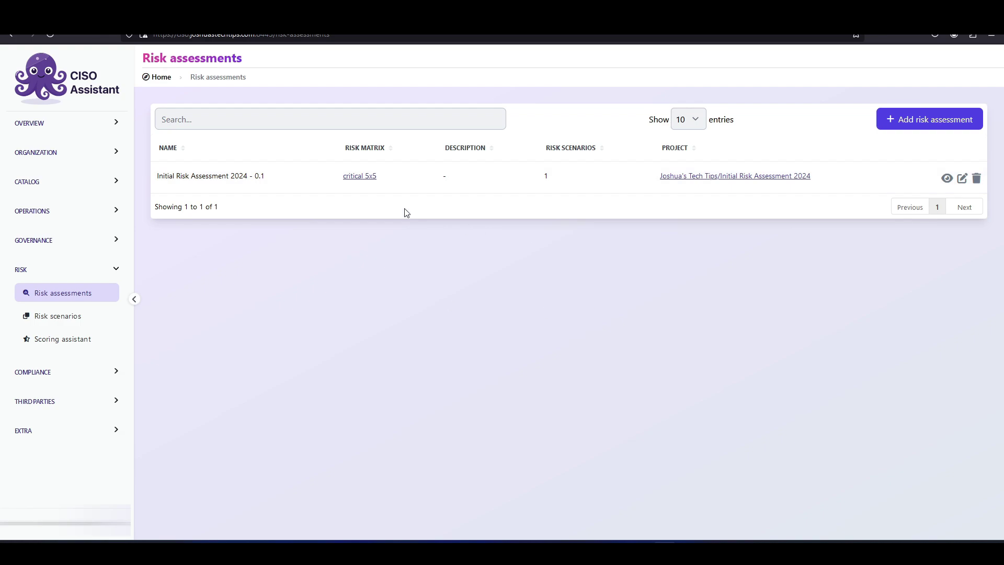
click(213, 182)
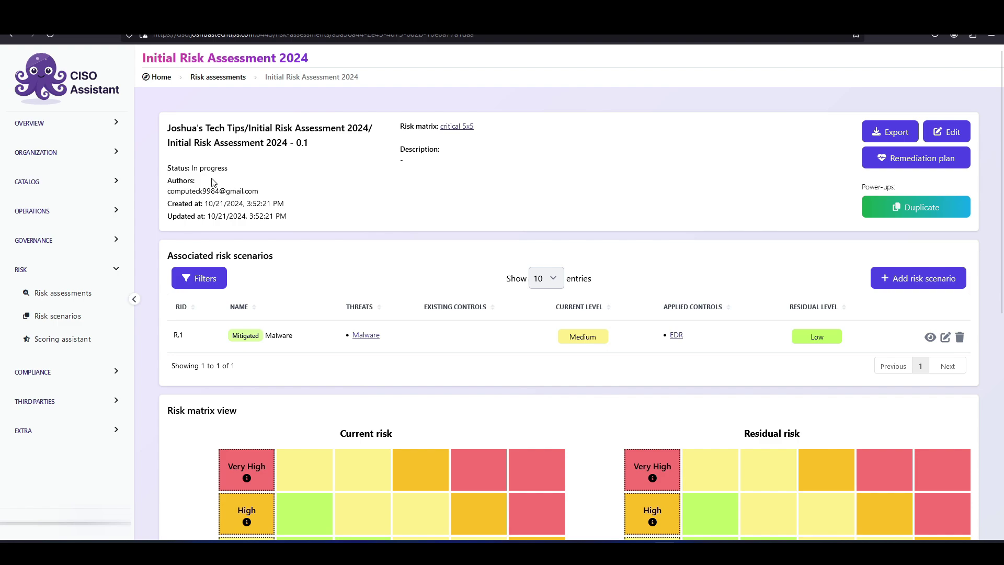
scroll(213, 182, down, 5)
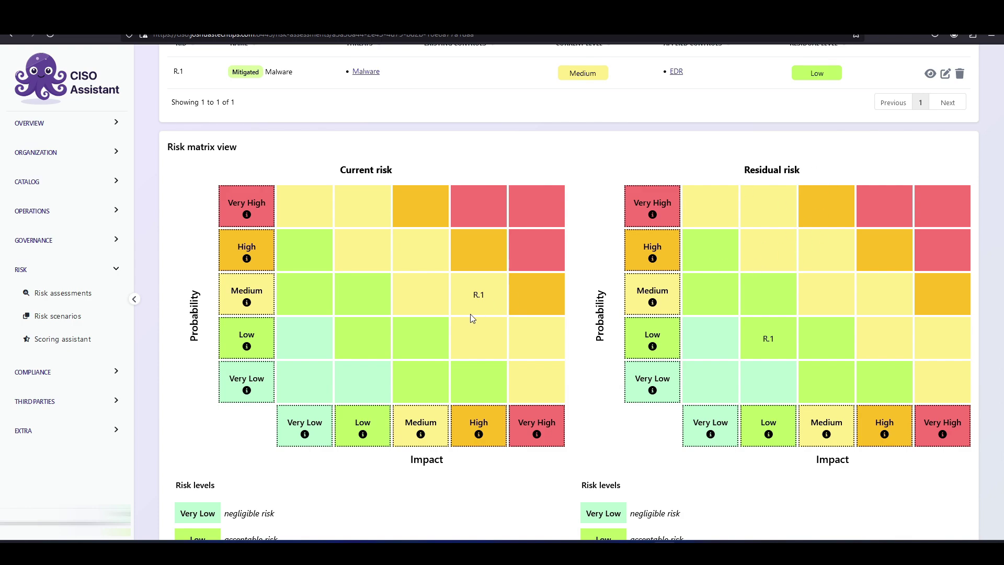
scroll(261, 325, down, 1)
scroll(188, 345, up, 3)
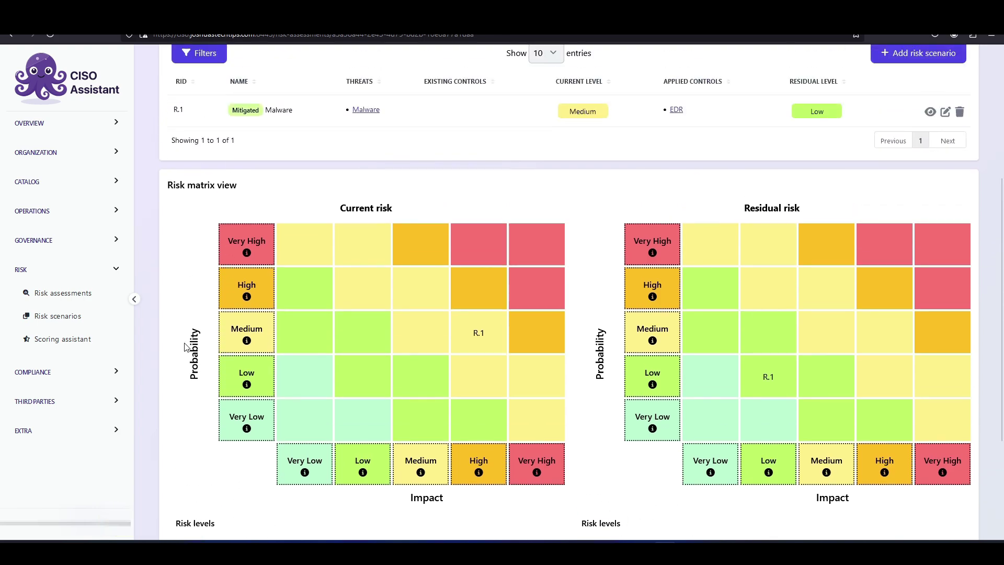
scroll(194, 340, down, 3)
scroll(194, 341, up, 1)
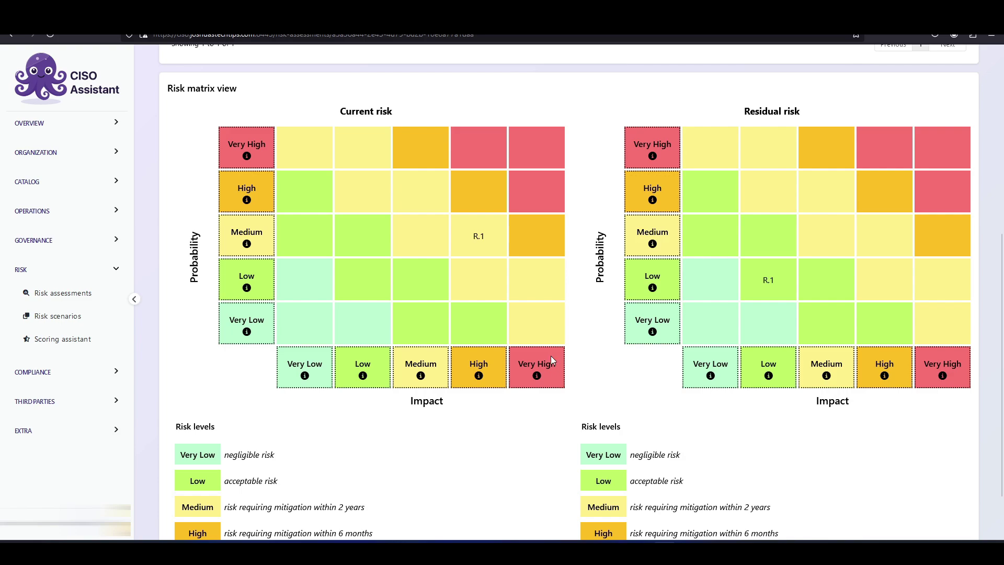
scroll(551, 360, down, 2)
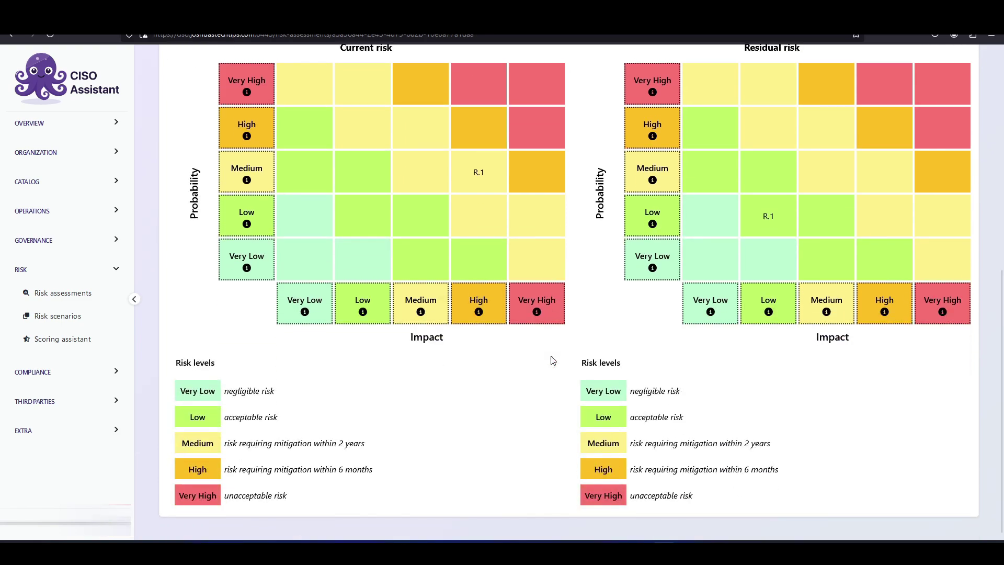
scroll(552, 360, up, 10)
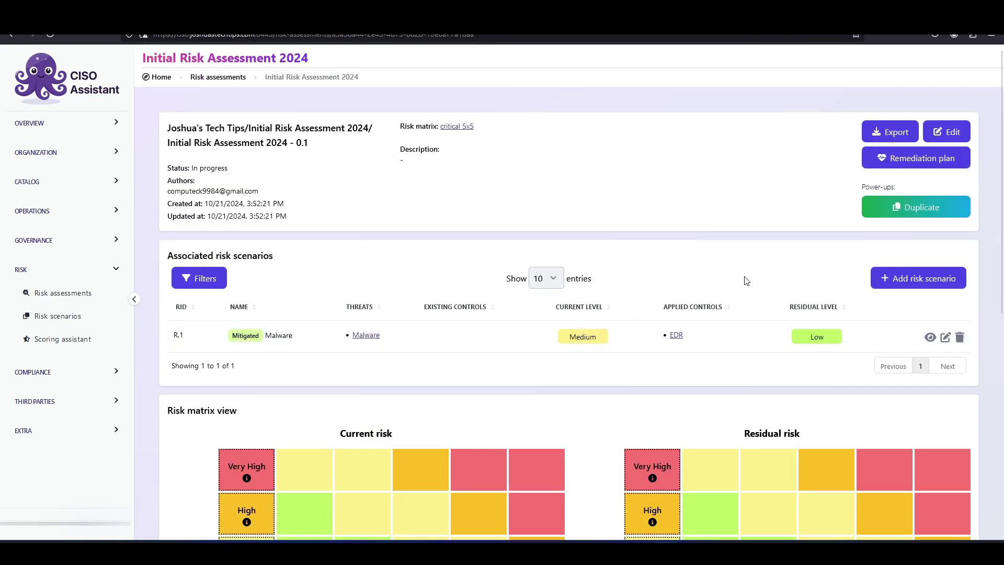
scroll(425, 345, down, 3)
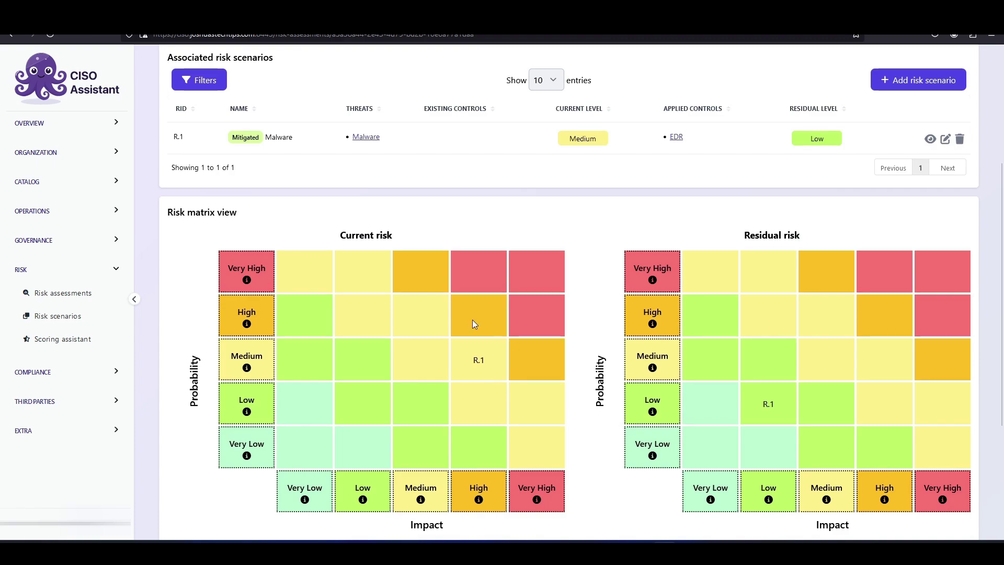
scroll(472, 325, down, 4)
scroll(469, 376, up, 7)
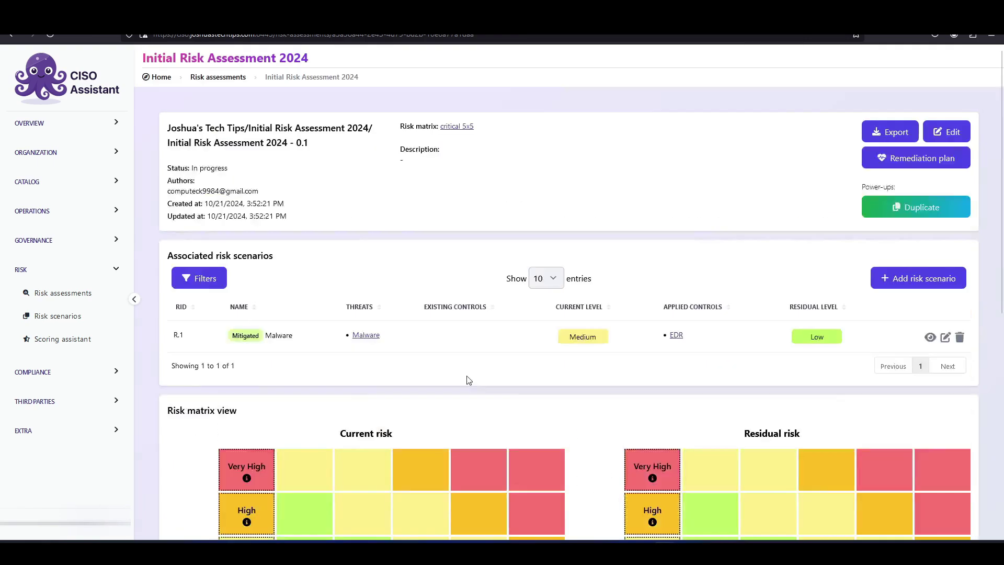
Export the Initial Risk Assessment 2024 risk assessment as a PDF, view the exported file and close it
click(890, 135)
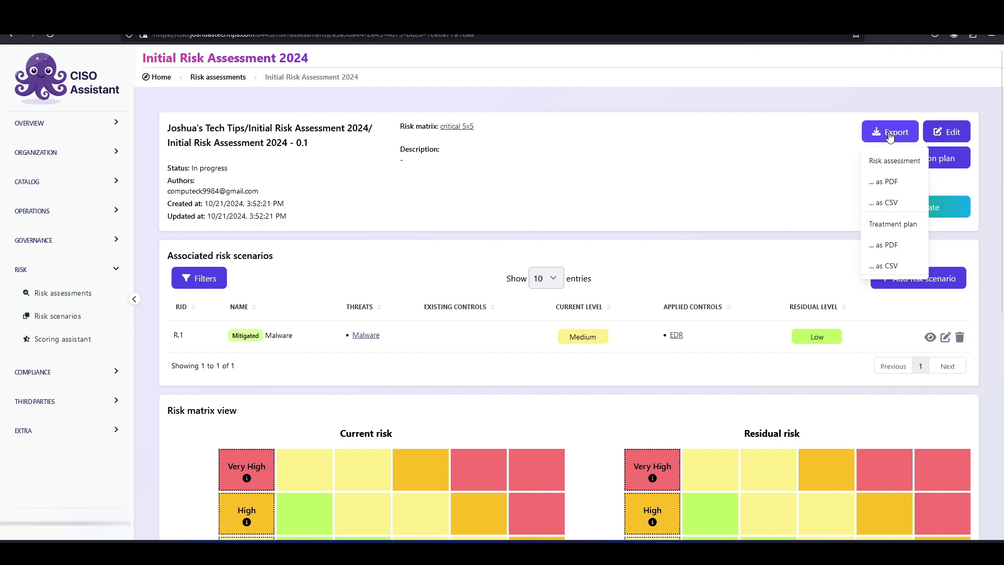
click(891, 182)
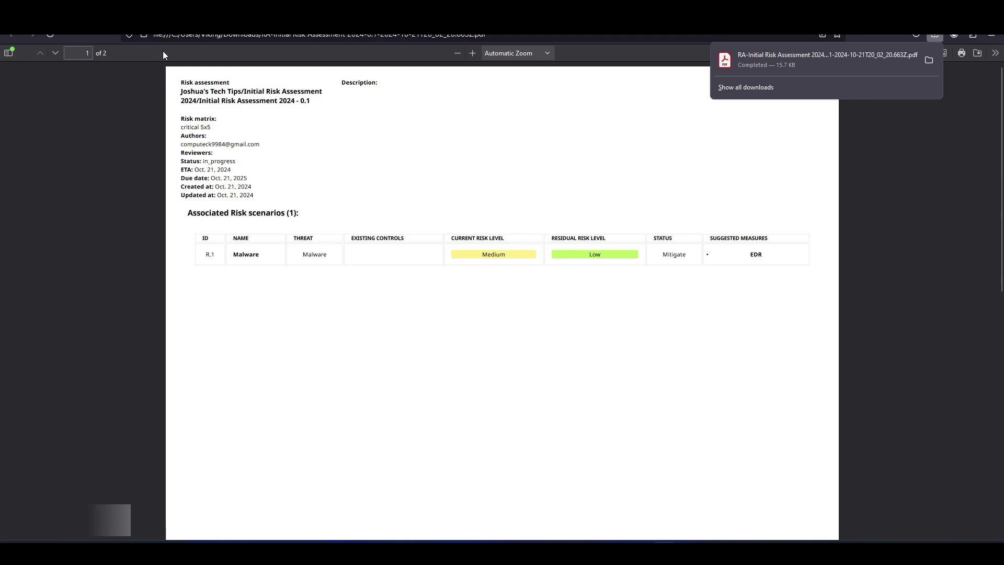
key(ctrl+w)
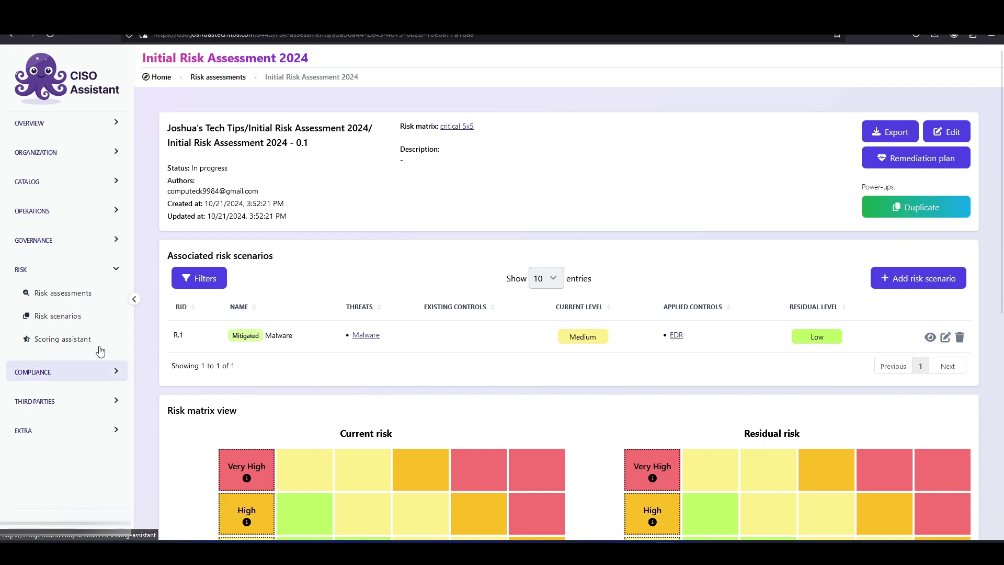
Open the Analytics overview and review the summary of controls, compliance, and current and residual risks
click(113, 125)
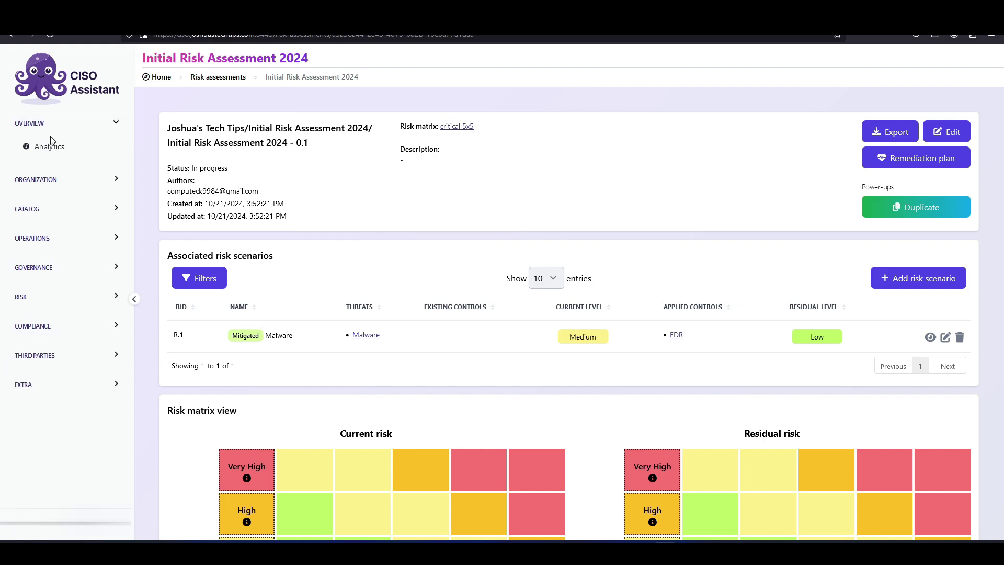
click(51, 148)
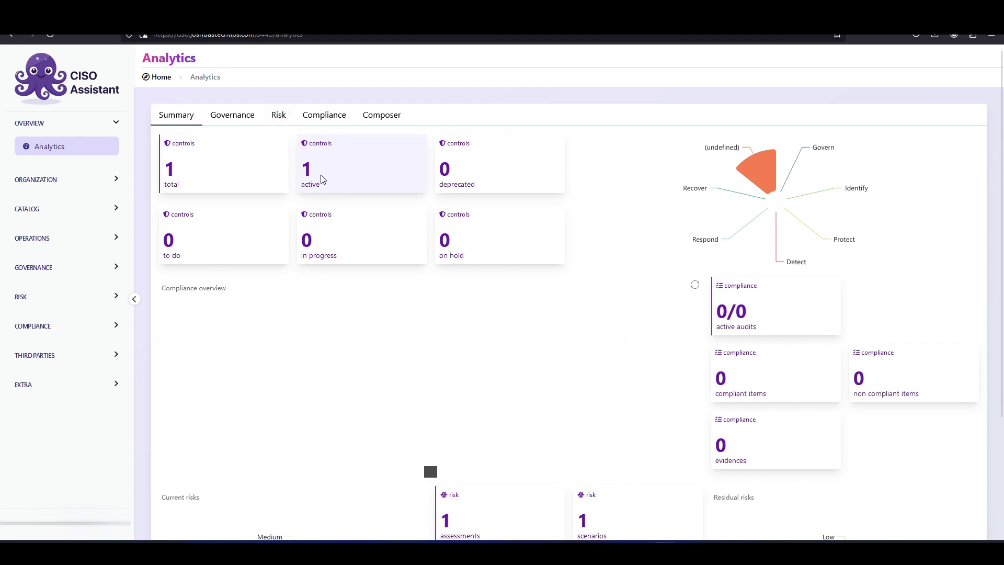
scroll(354, 176, down, 1)
scroll(354, 175, down, 3)
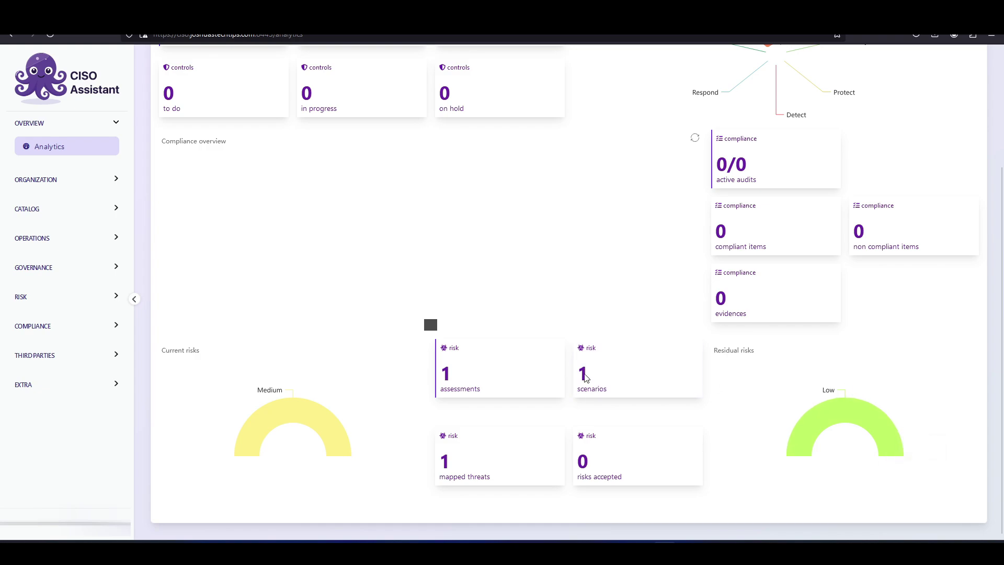
scroll(347, 392, up, 1)
scroll(348, 392, up, 4)
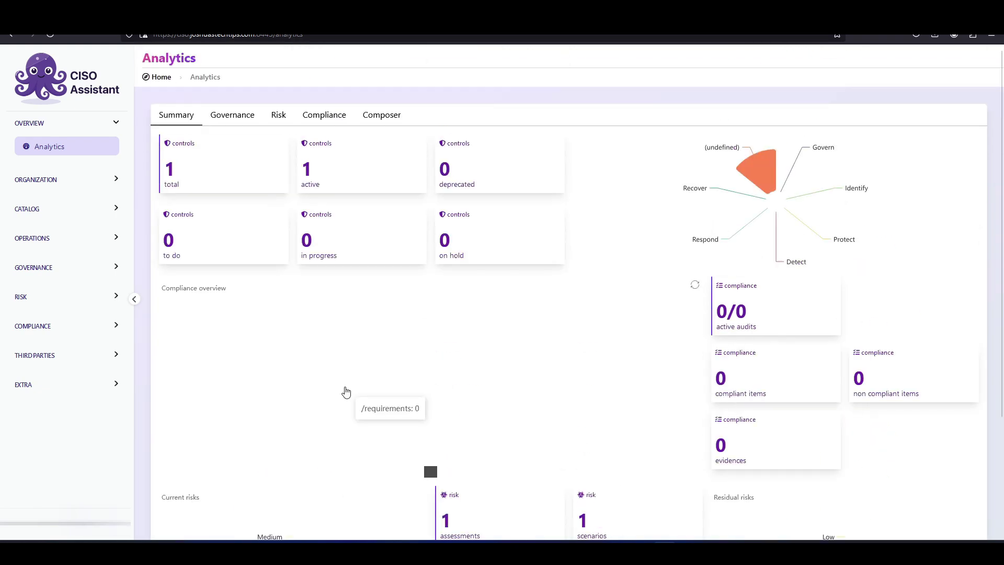